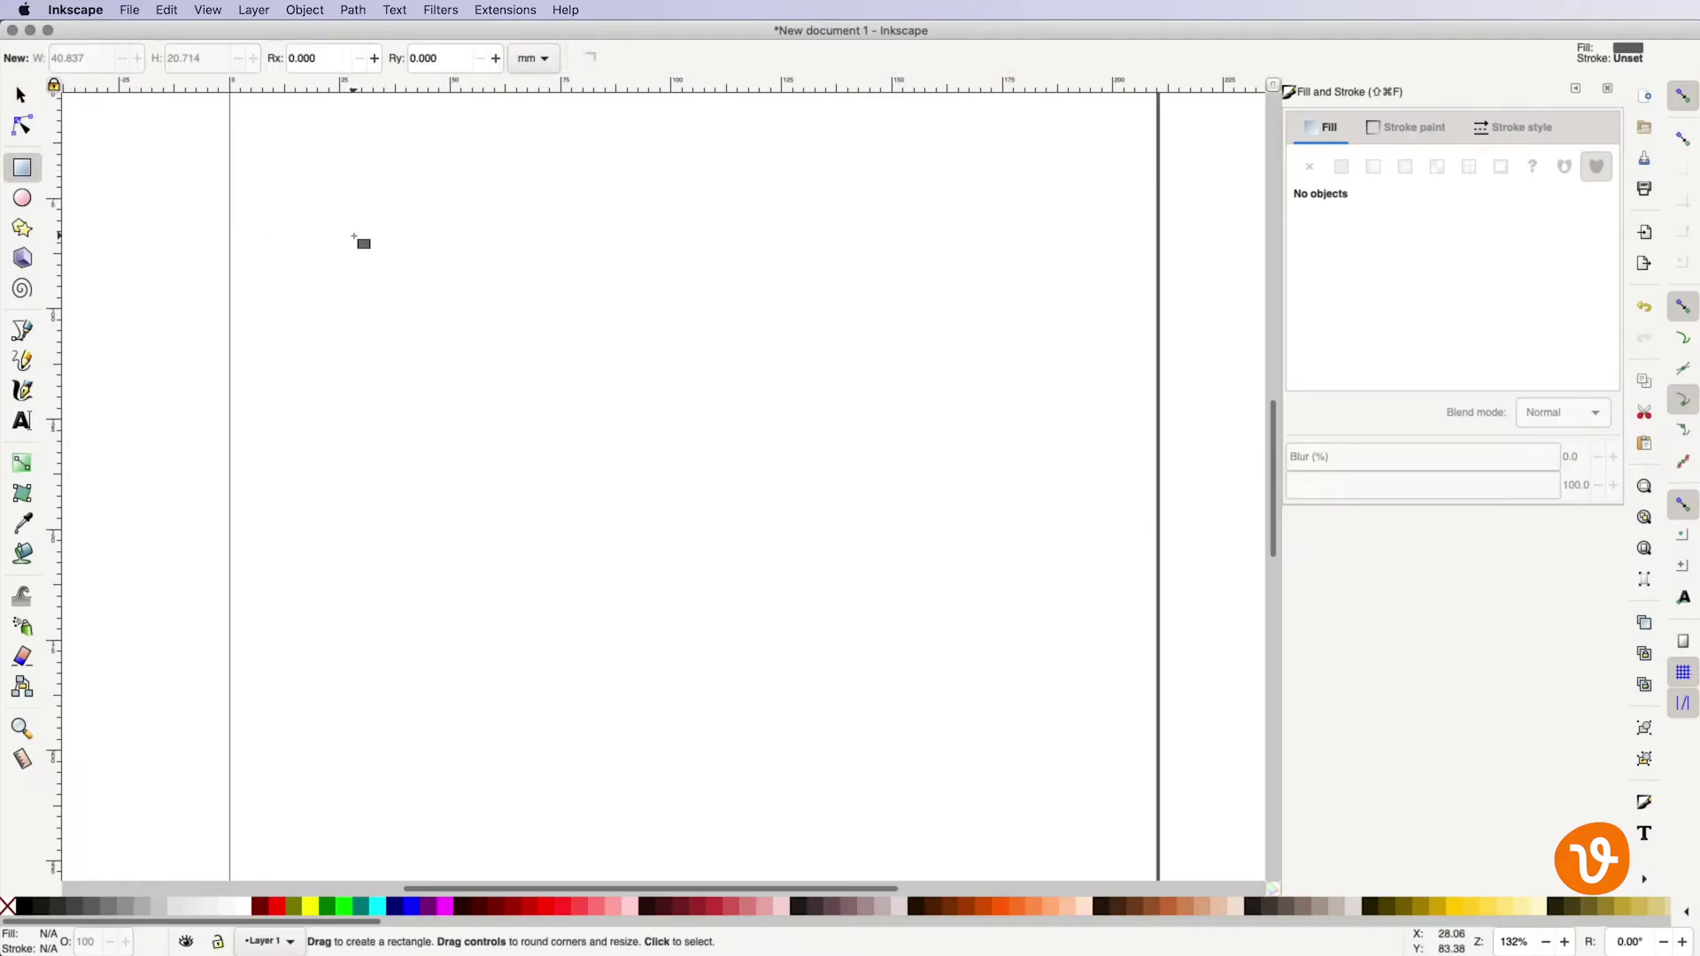
Step: Draw a grey rectangle, then resize it from the corner and make it slightly narrower
drag(355, 222, 989, 638)
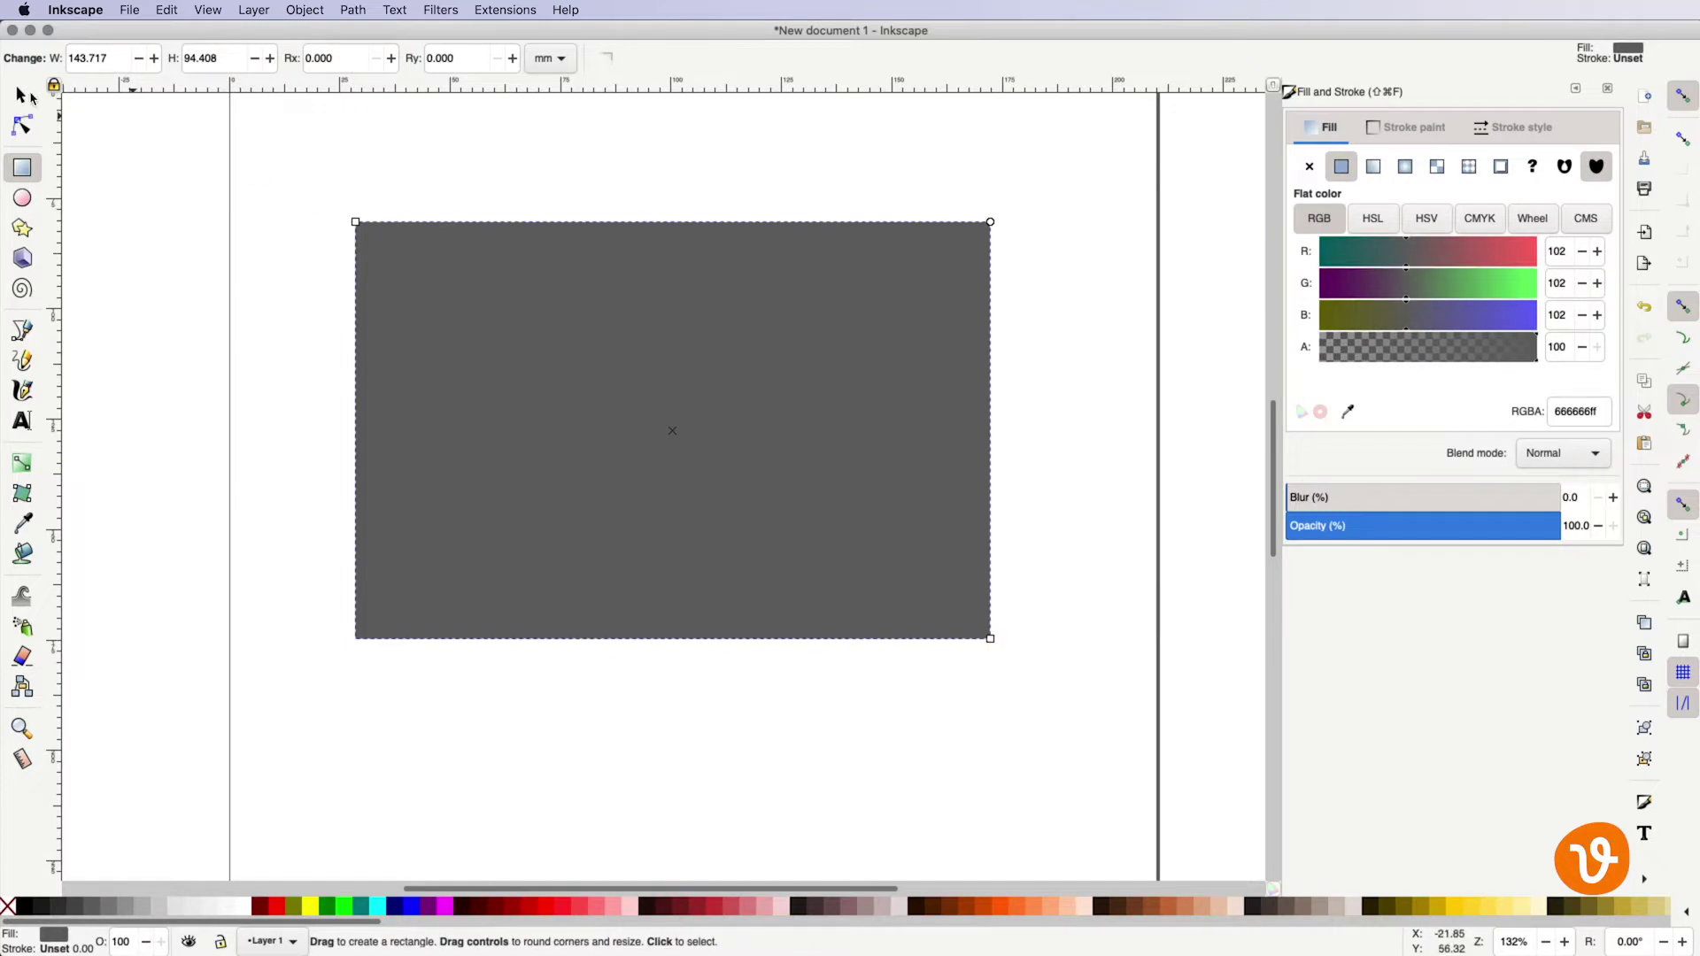
click(29, 96)
drag(348, 215, 388, 260)
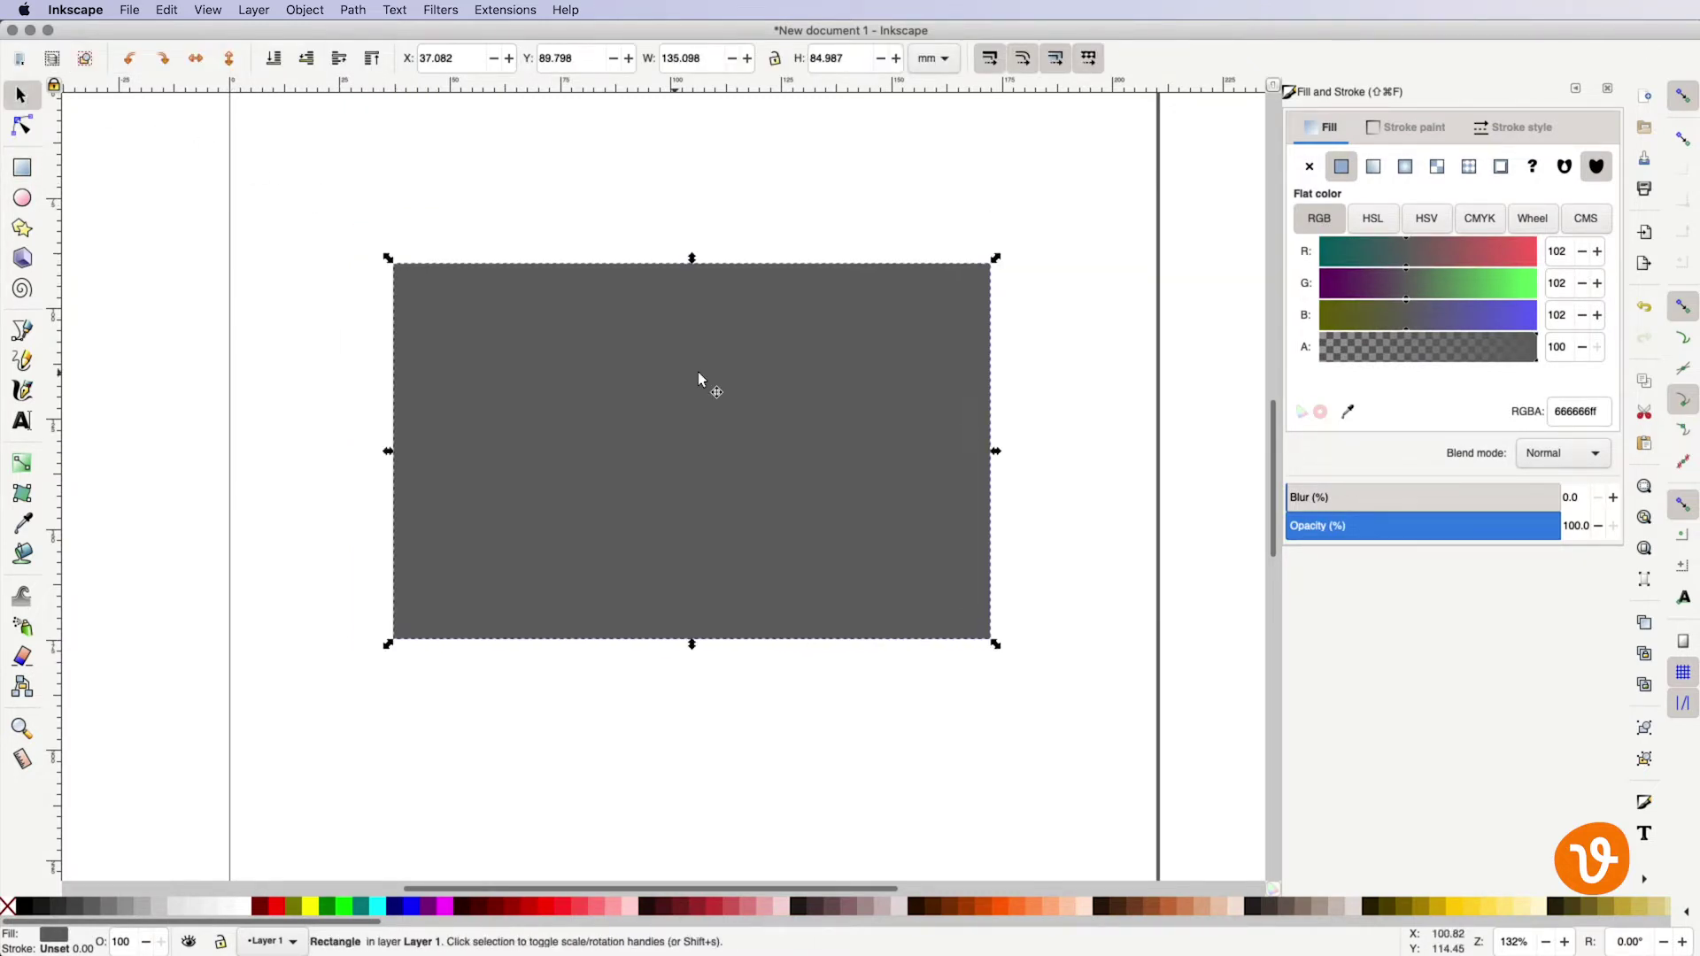
mouse_move(990, 455)
mouse_down()
mouse_move(816, 459)
mouse_move(1020, 466)
mouse_move(971, 470)
mouse_up()
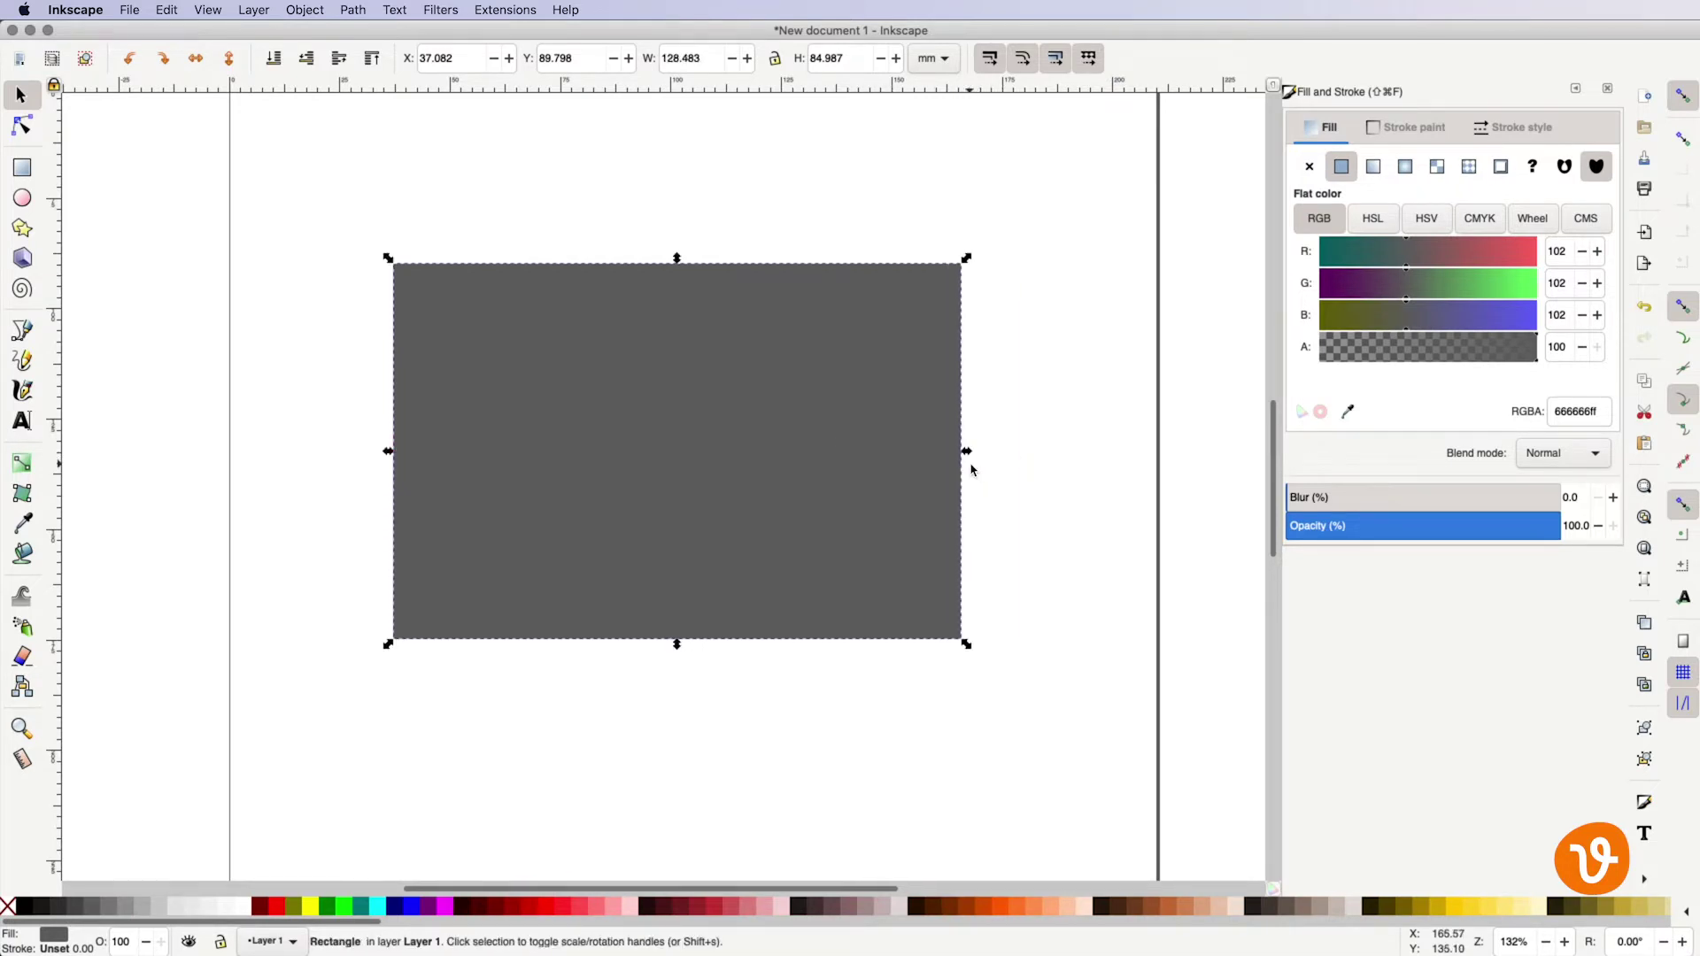
Step: Round the rectangle's corners and convert it to a path with Object to Path
click(22, 129)
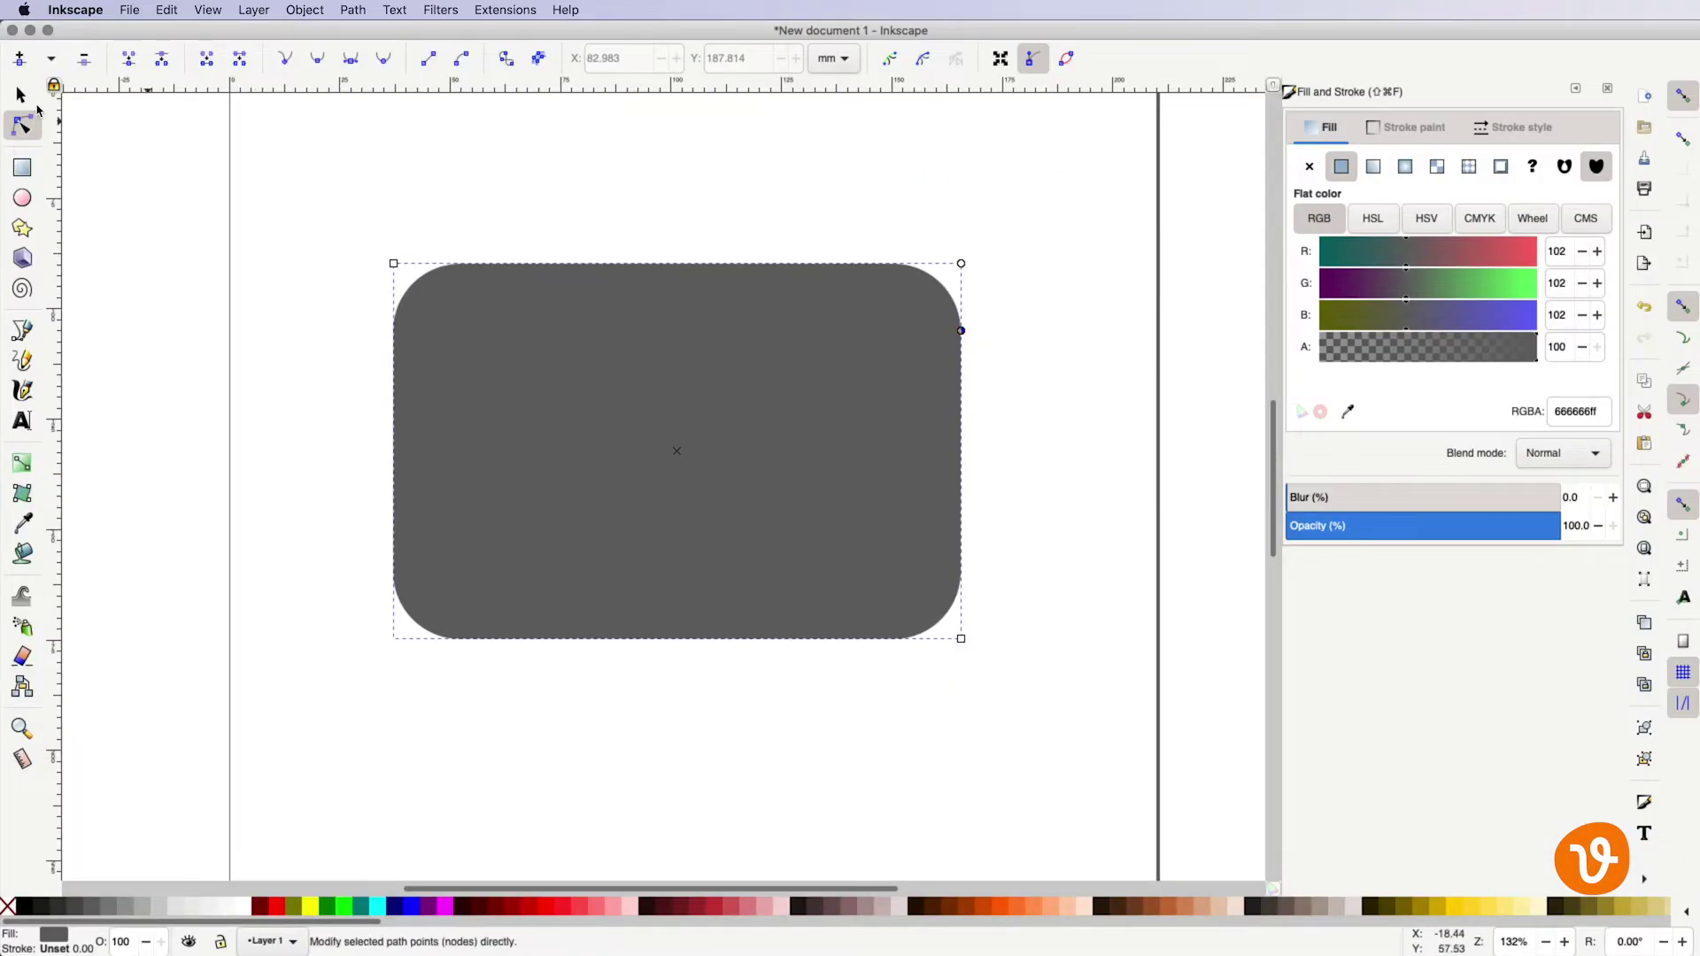
click(21, 94)
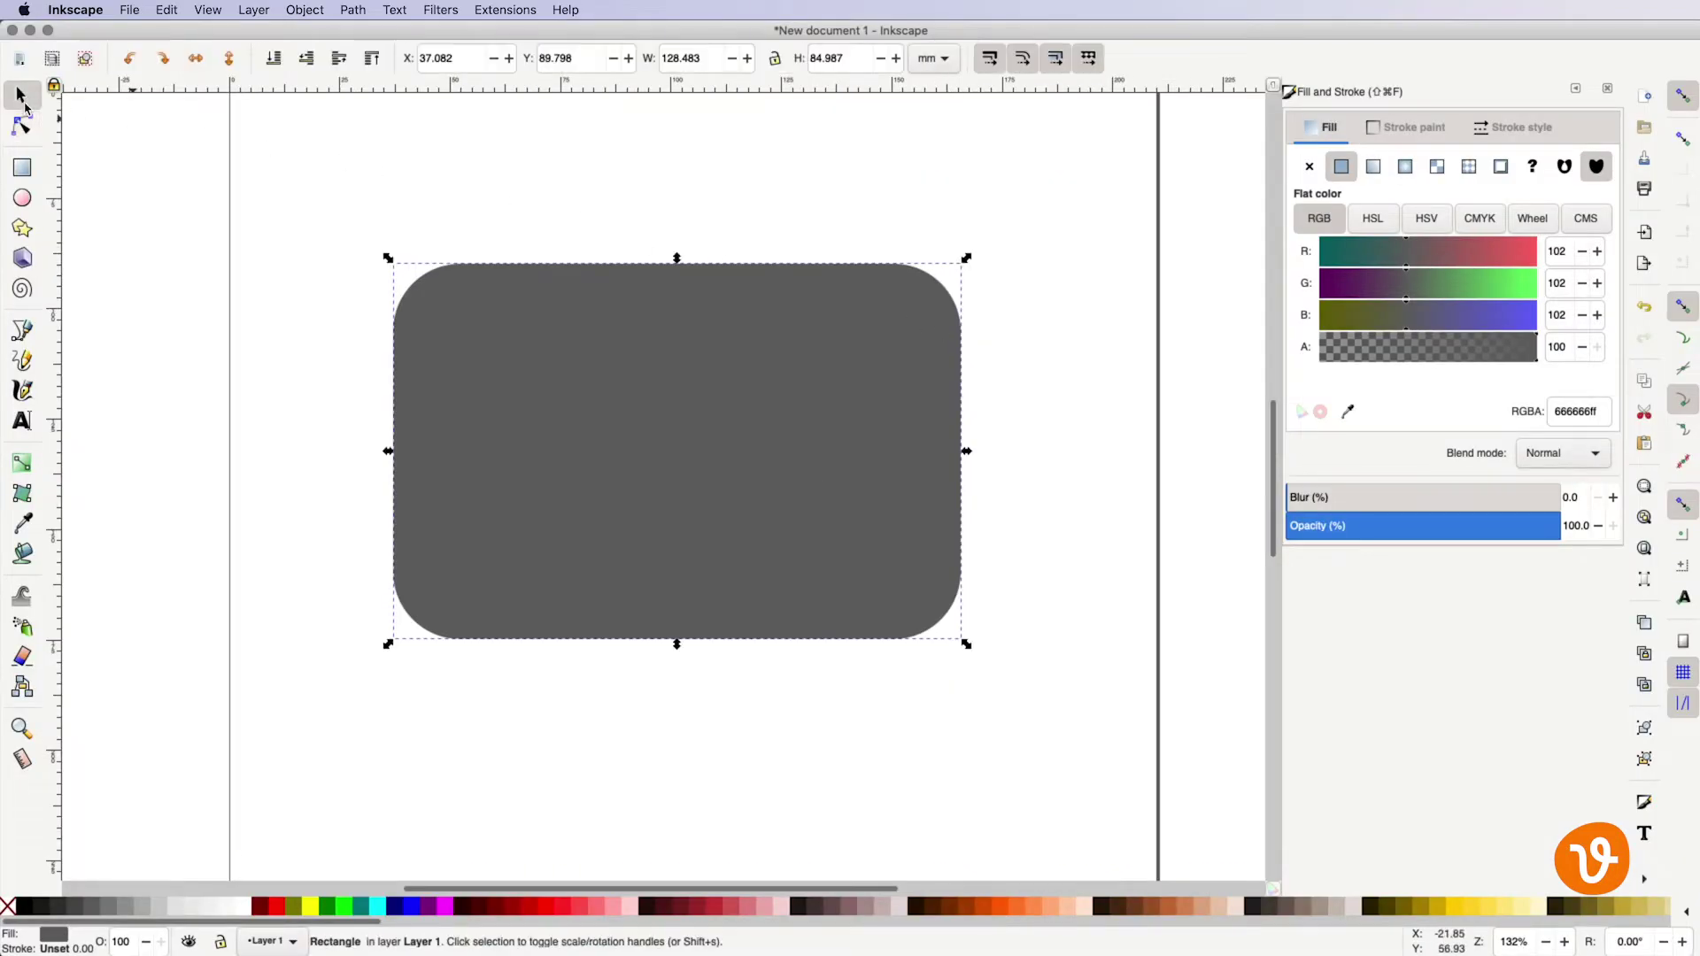
click(354, 10)
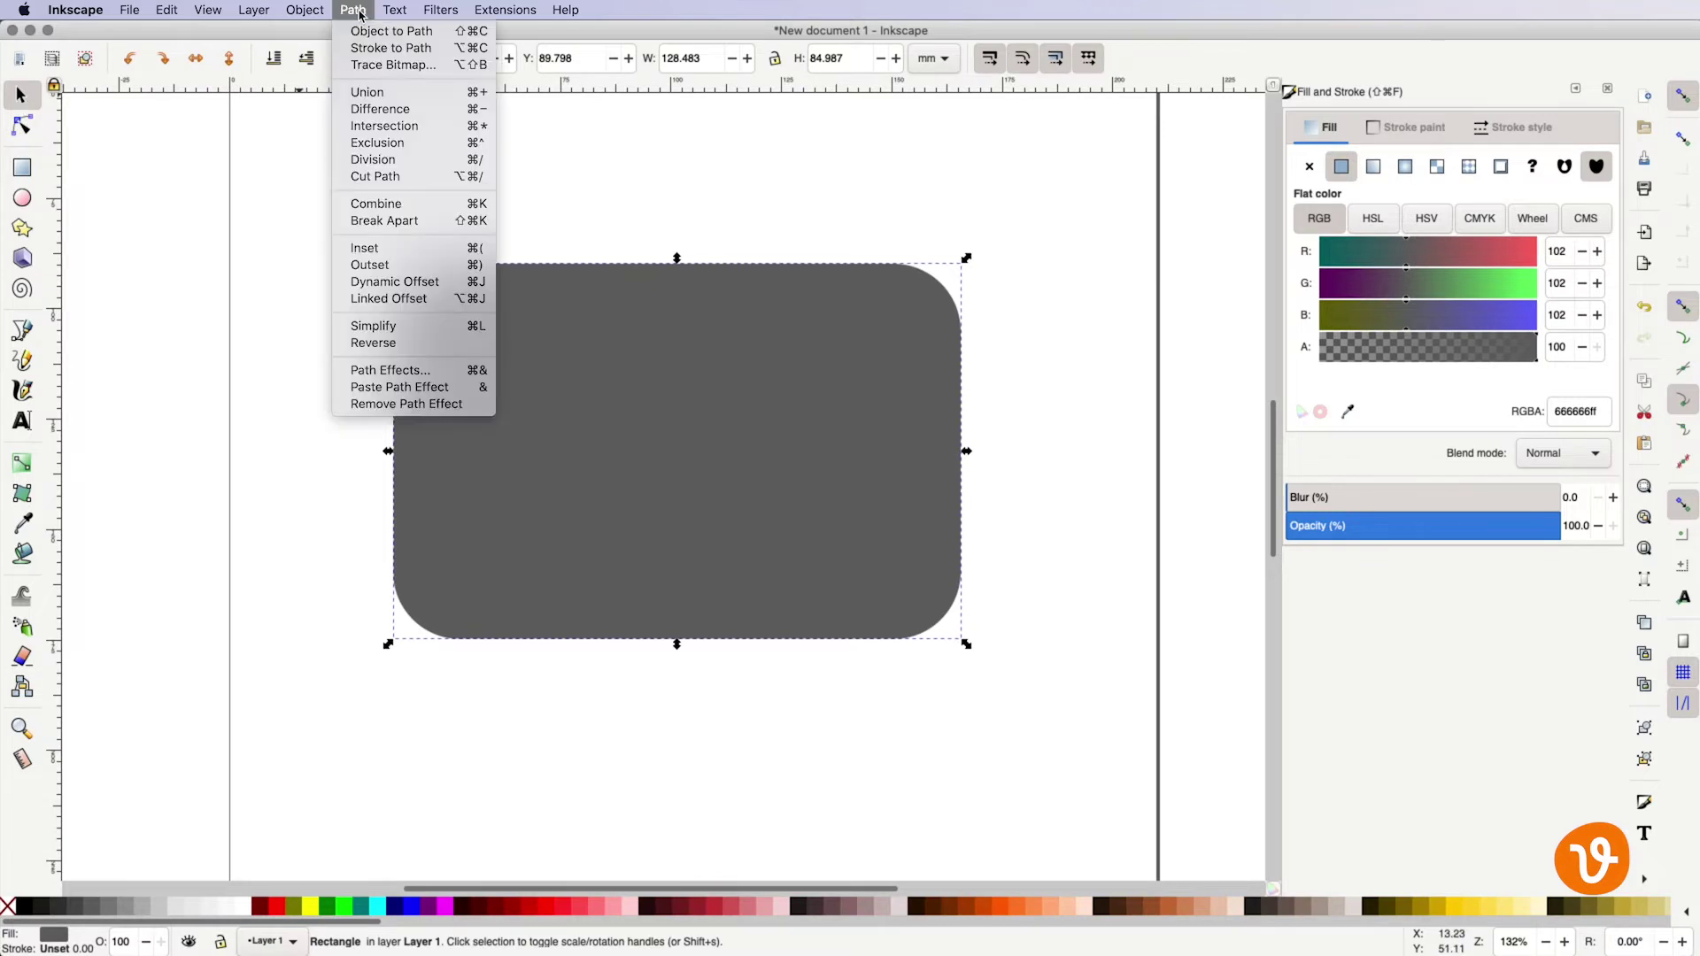
click(360, 35)
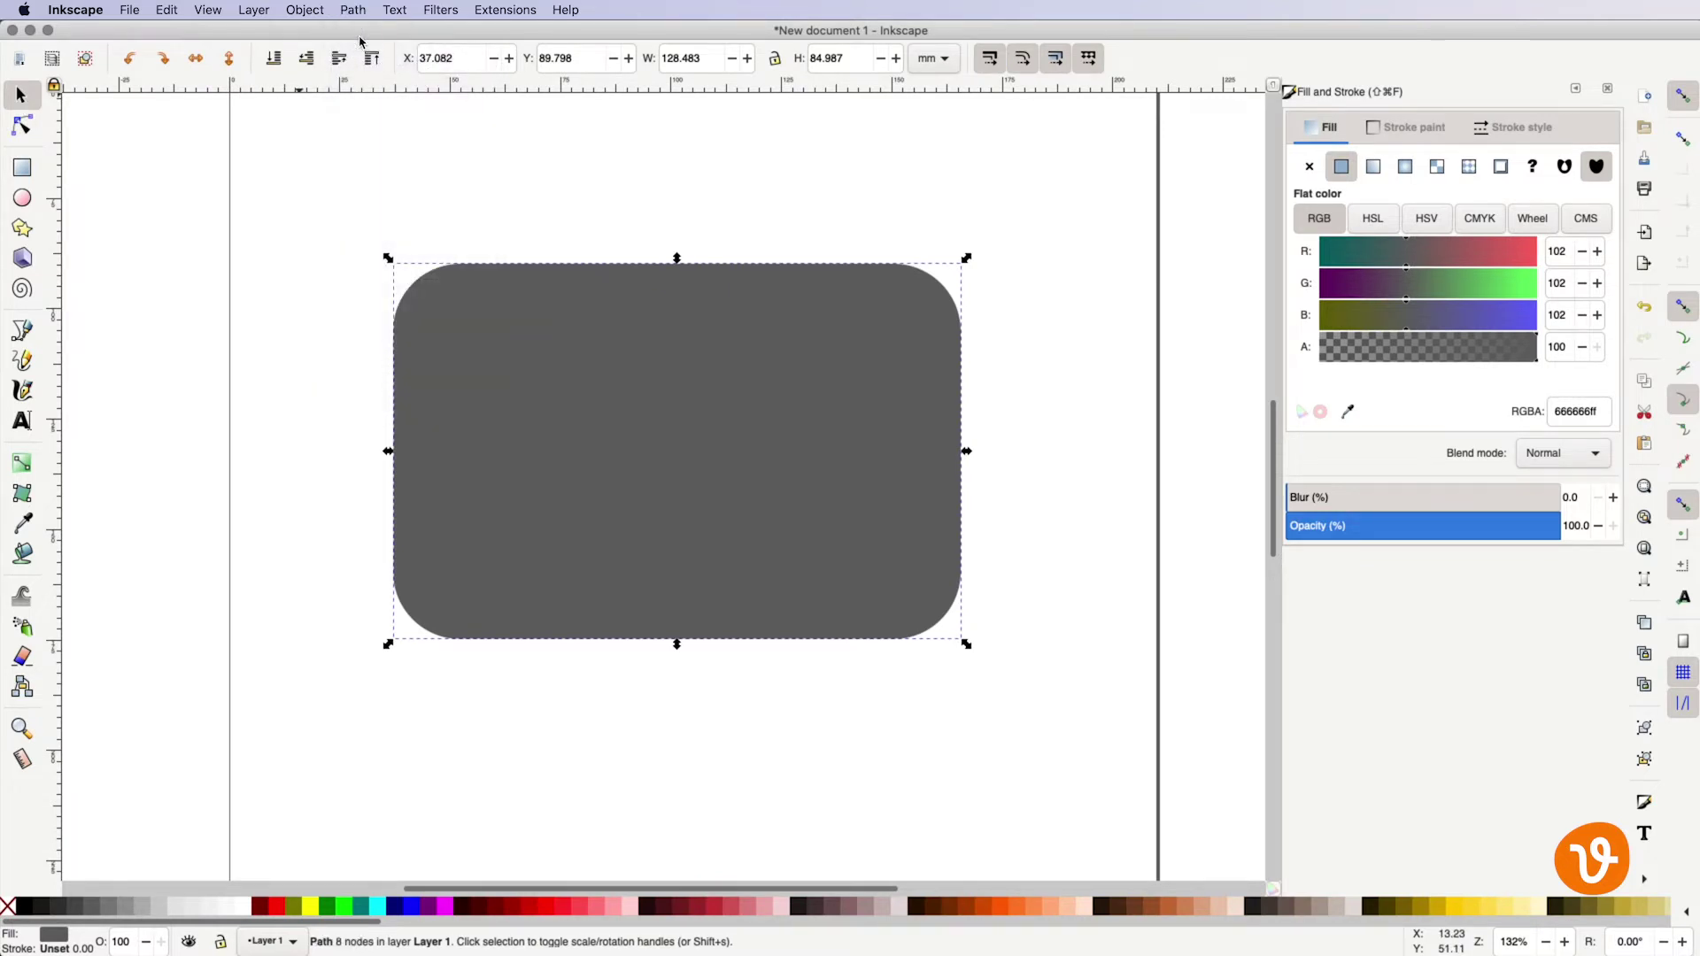
key(Escape)
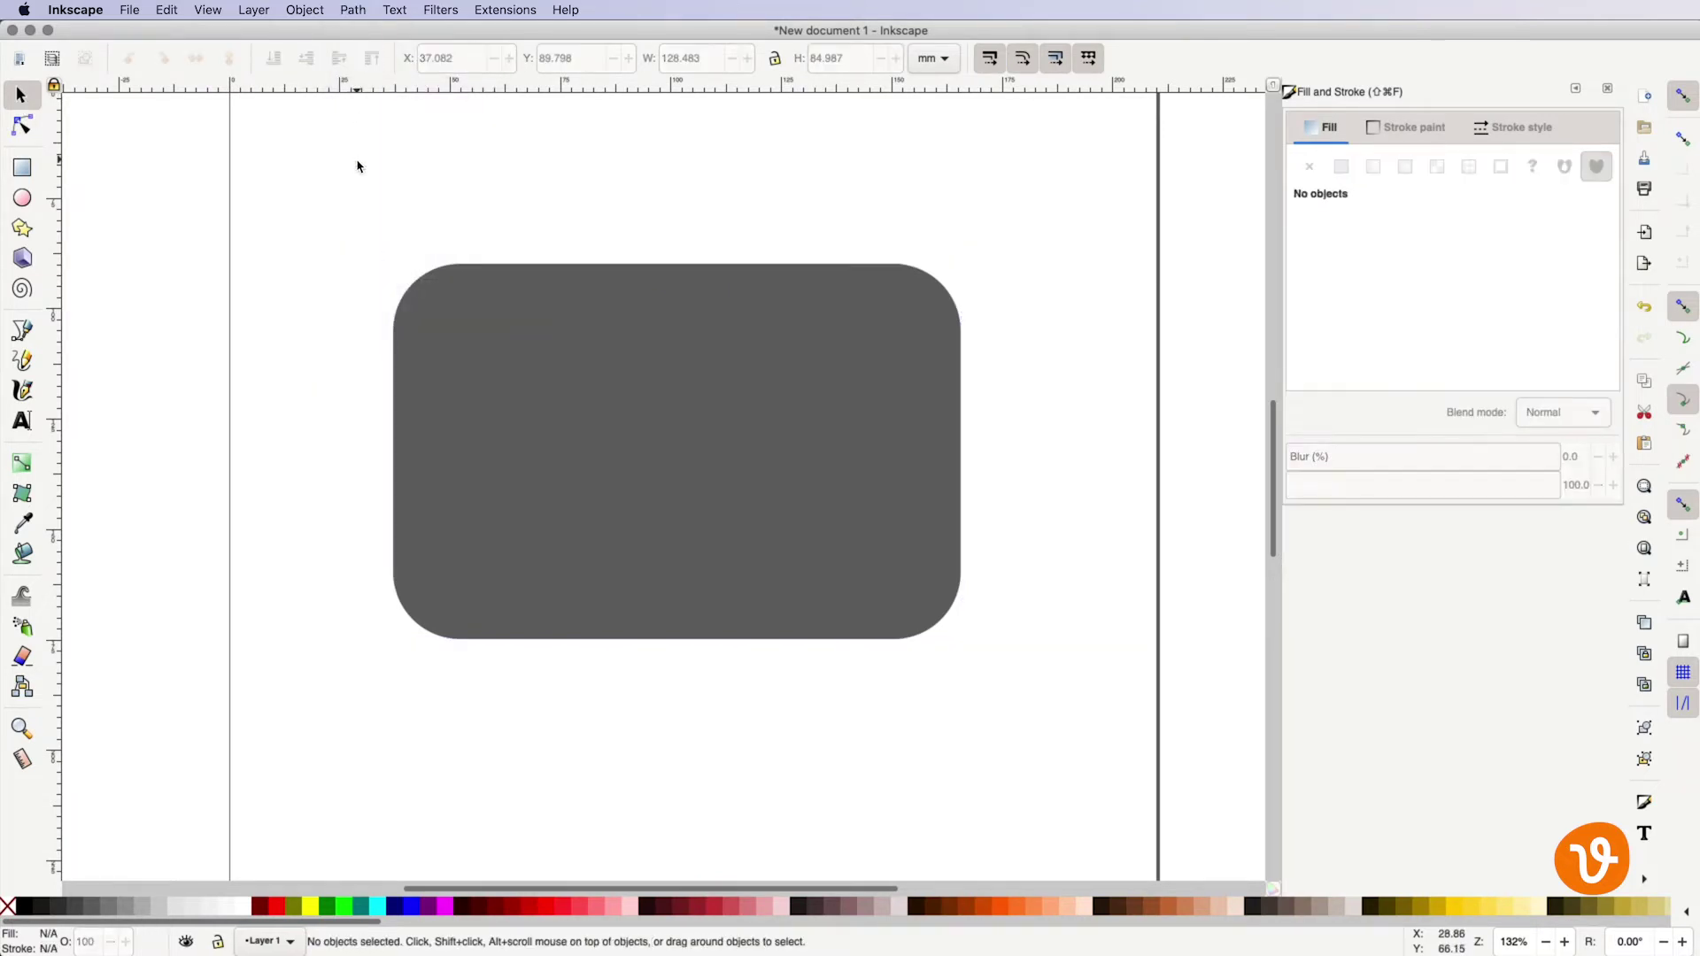
Step: Narrow the ellipse, scale it into a circle, and drag its arc handle into a pie wedge
click(23, 126)
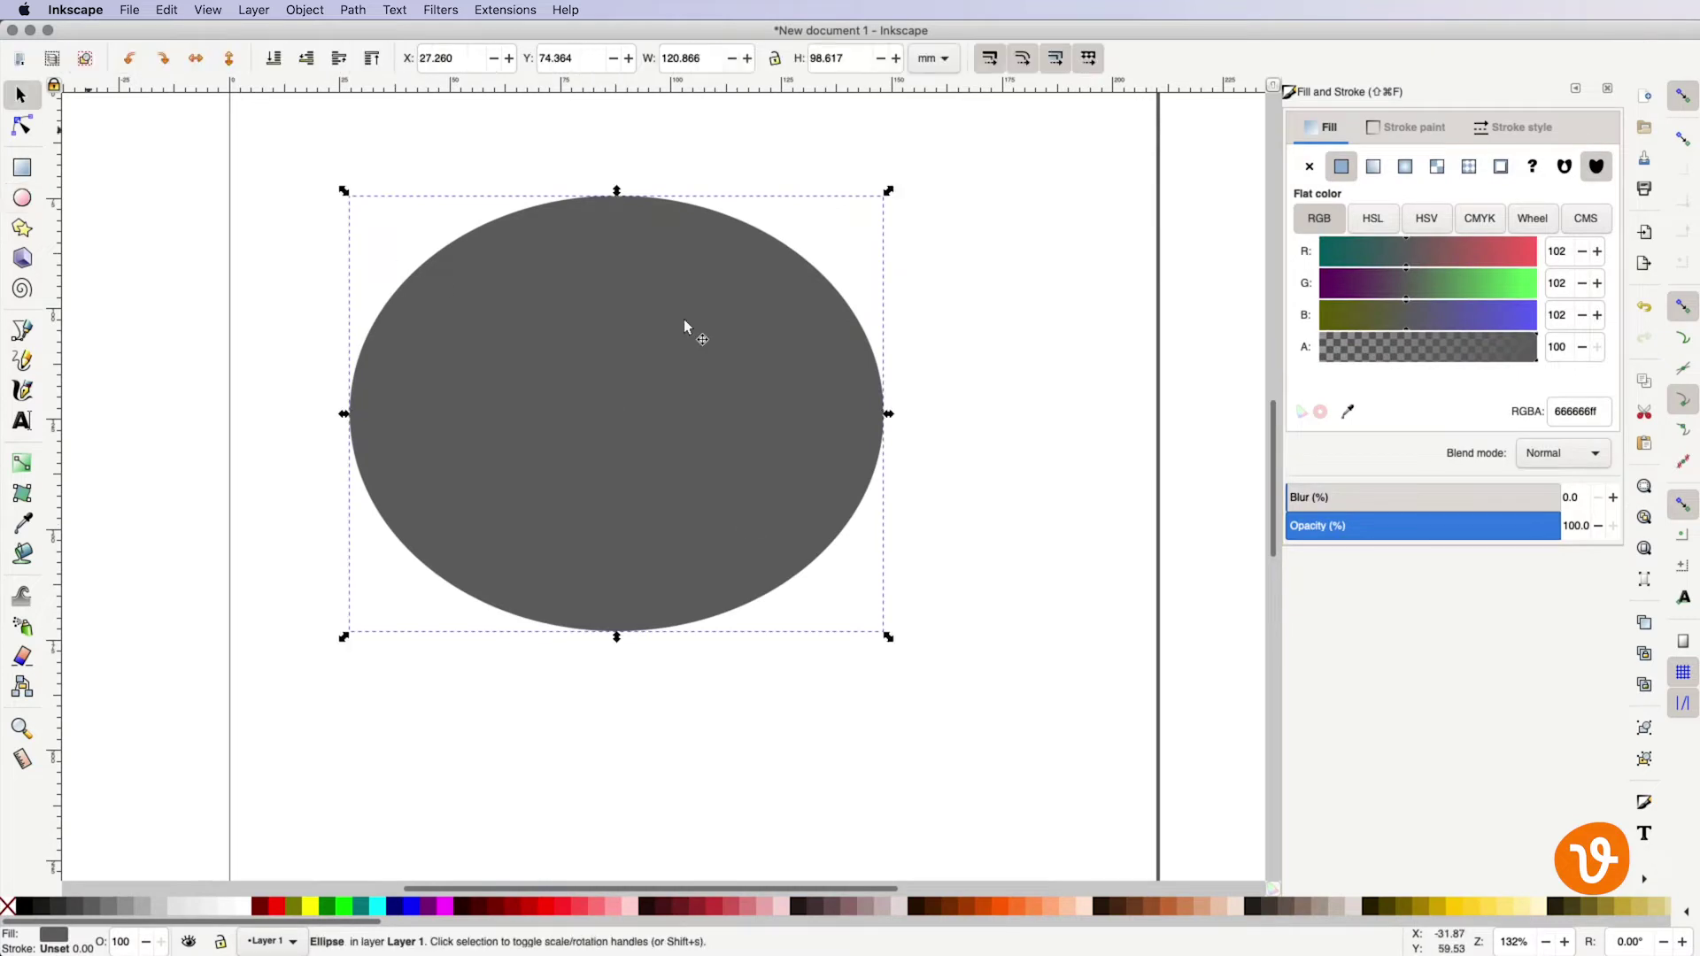
drag(888, 413, 826, 413)
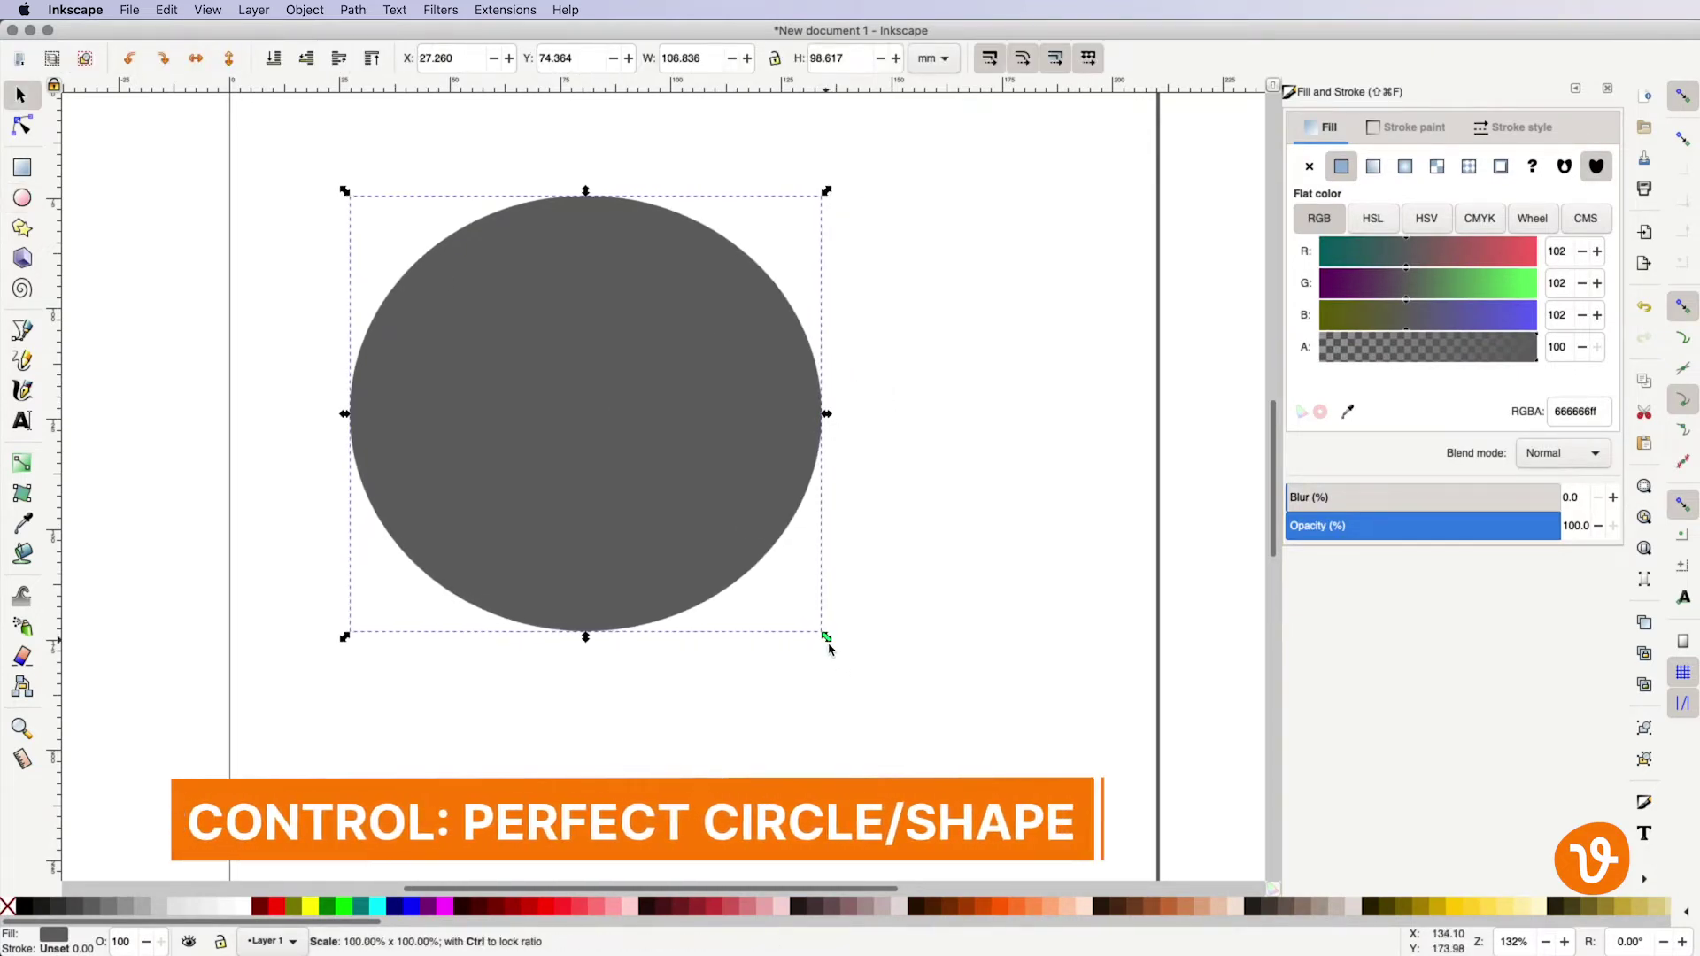
drag(826, 637, 948, 757)
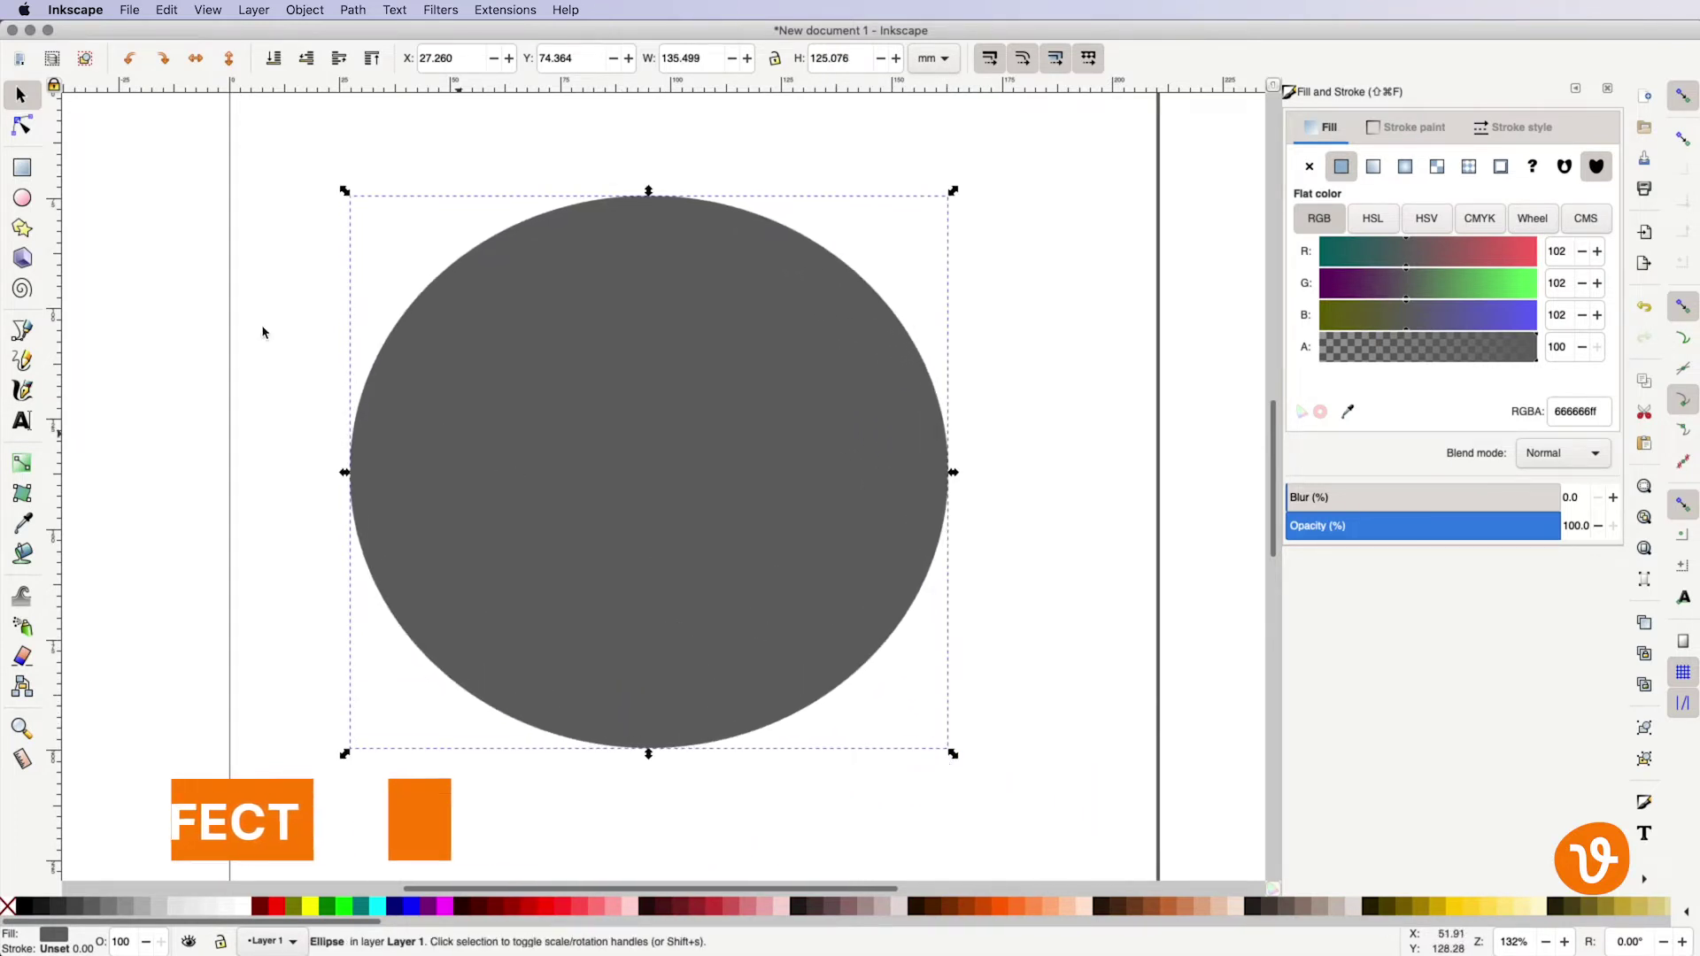
click(22, 127)
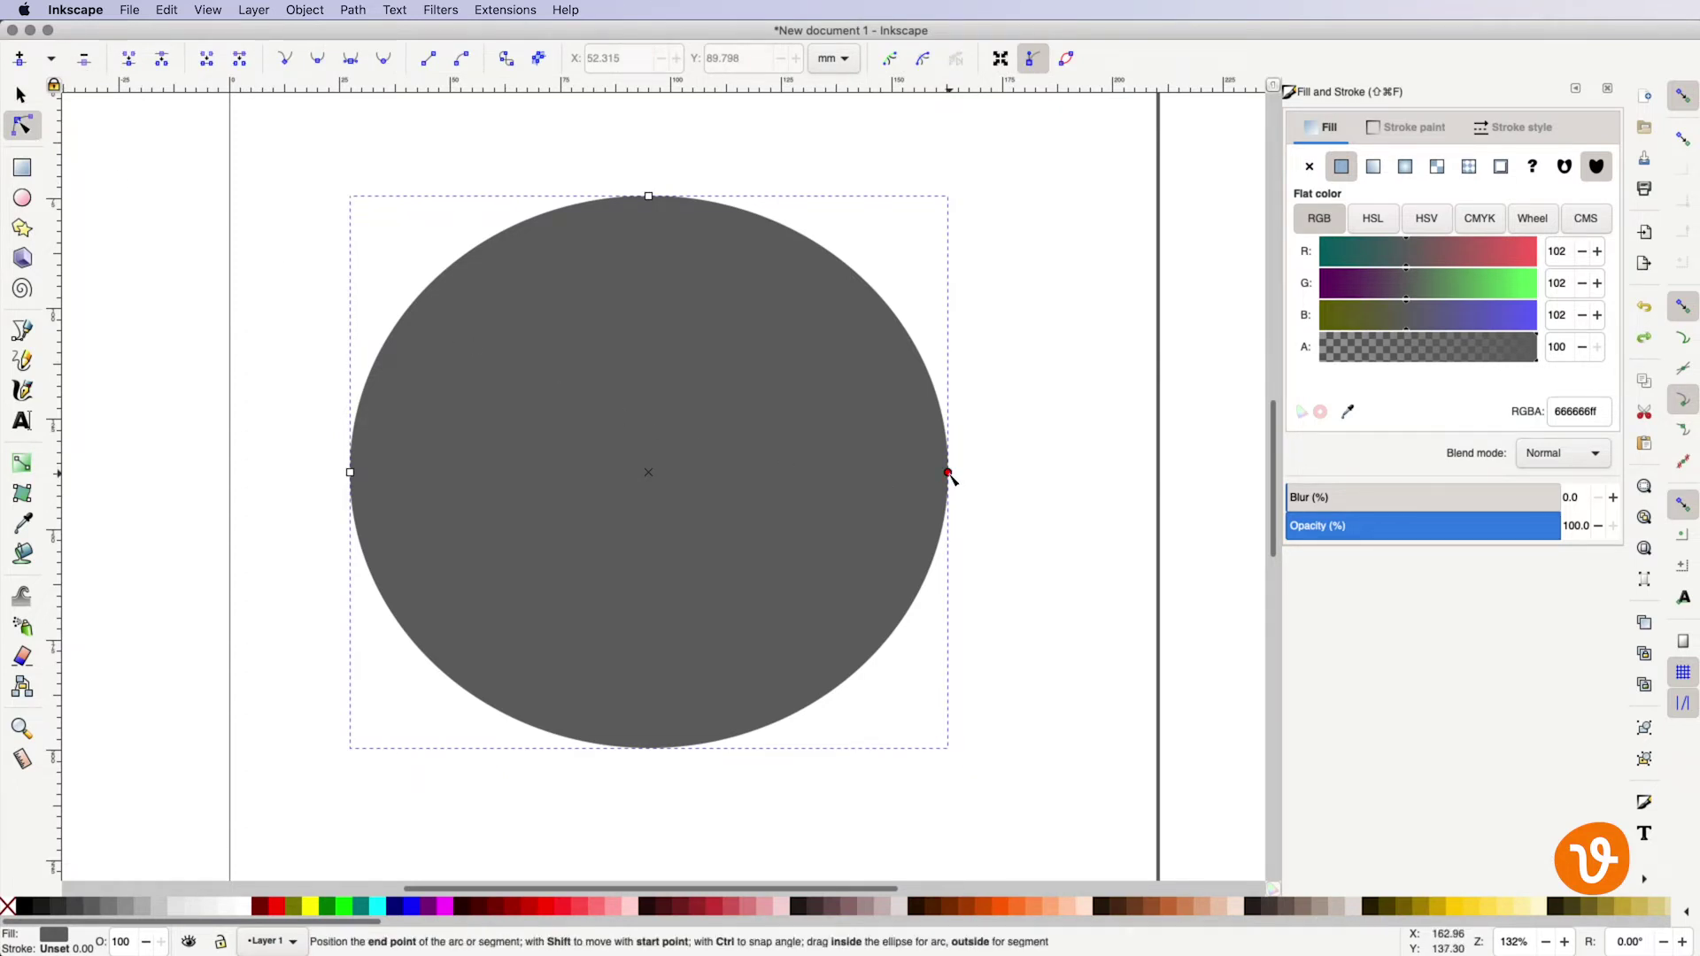
drag(948, 473, 343, 514)
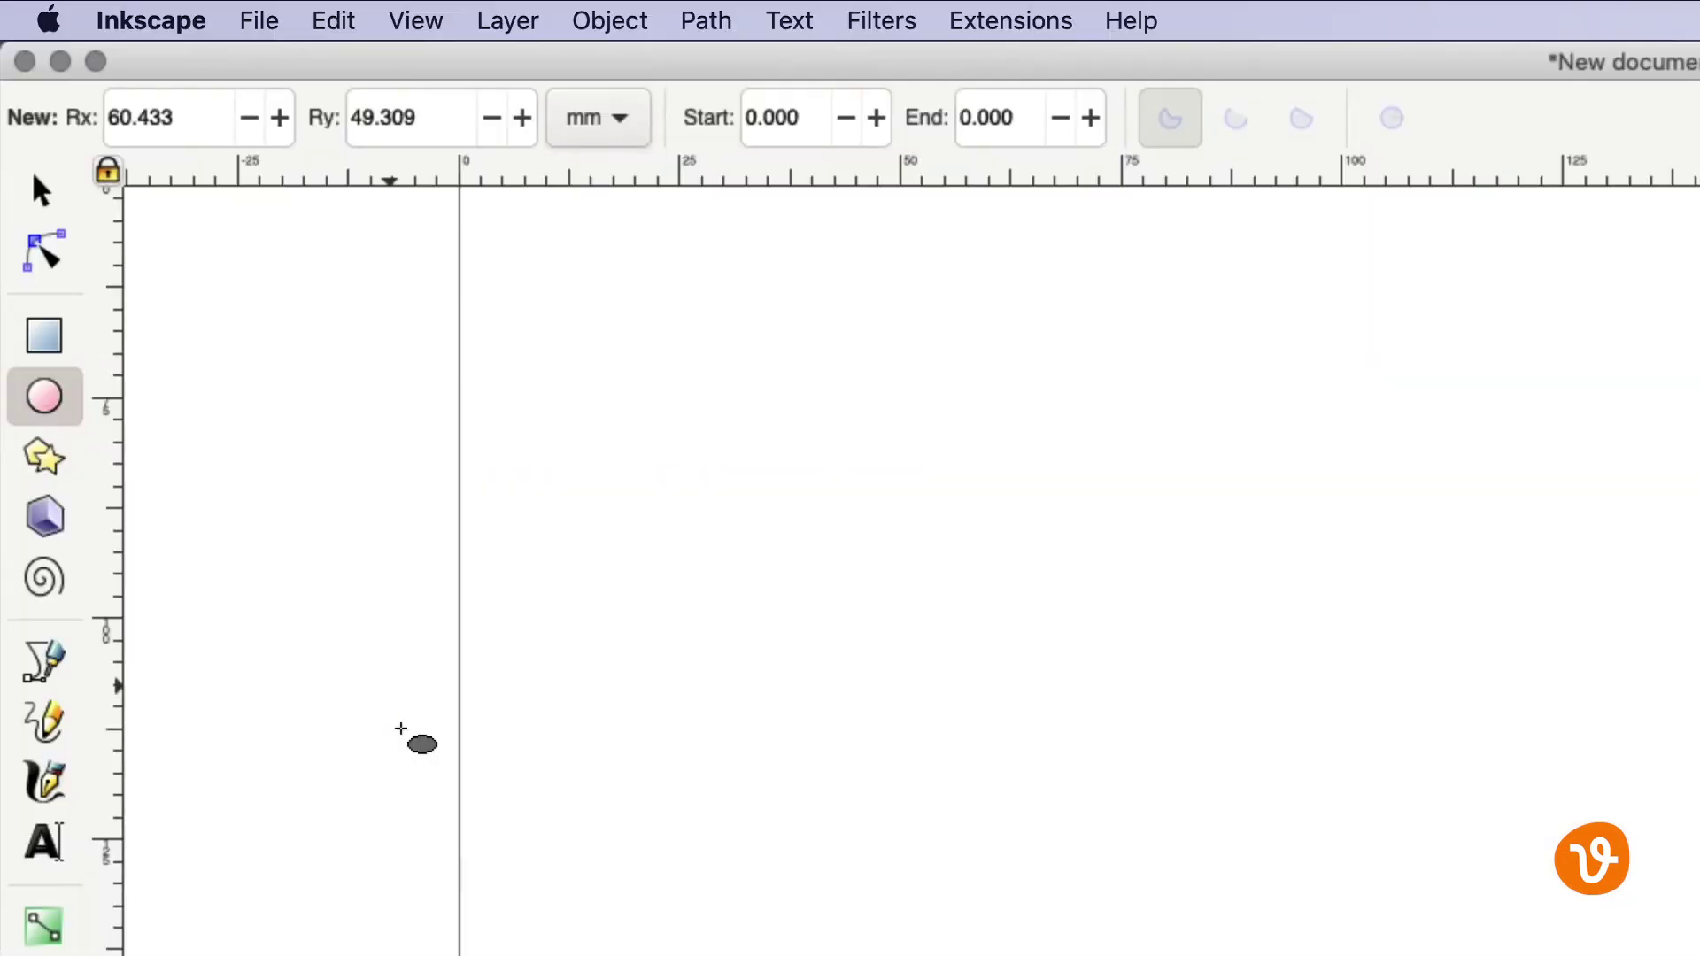
Step: Draw a five-corner star with the Star tool
click(51, 478)
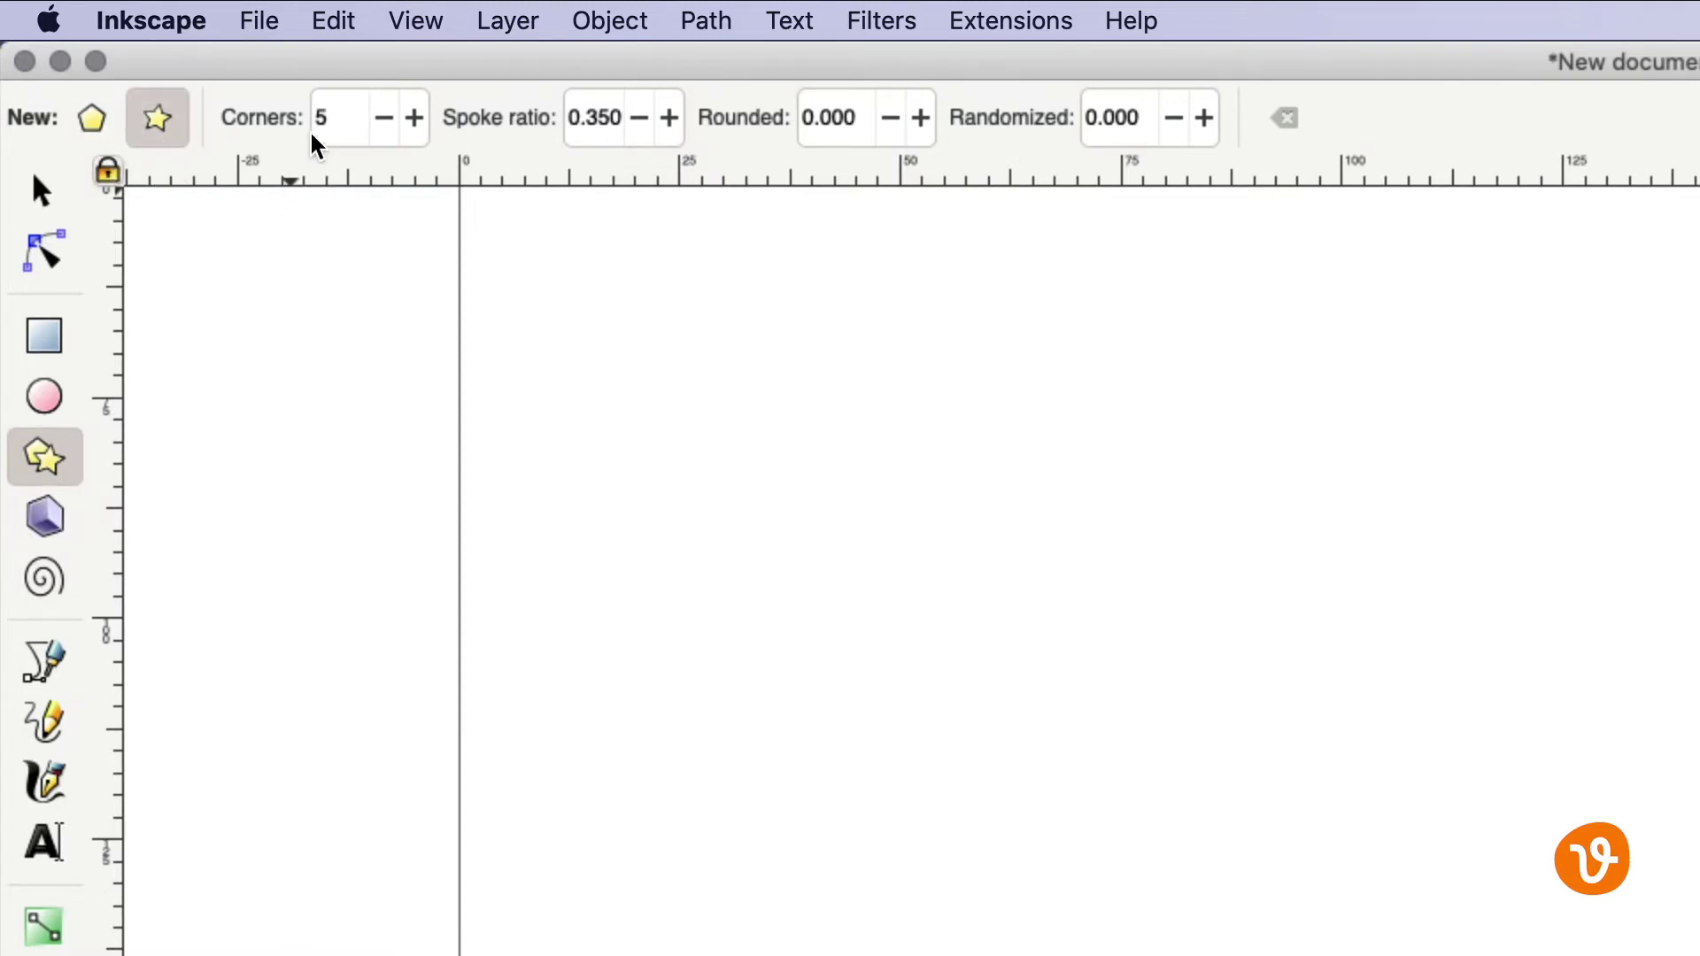
click(336, 124)
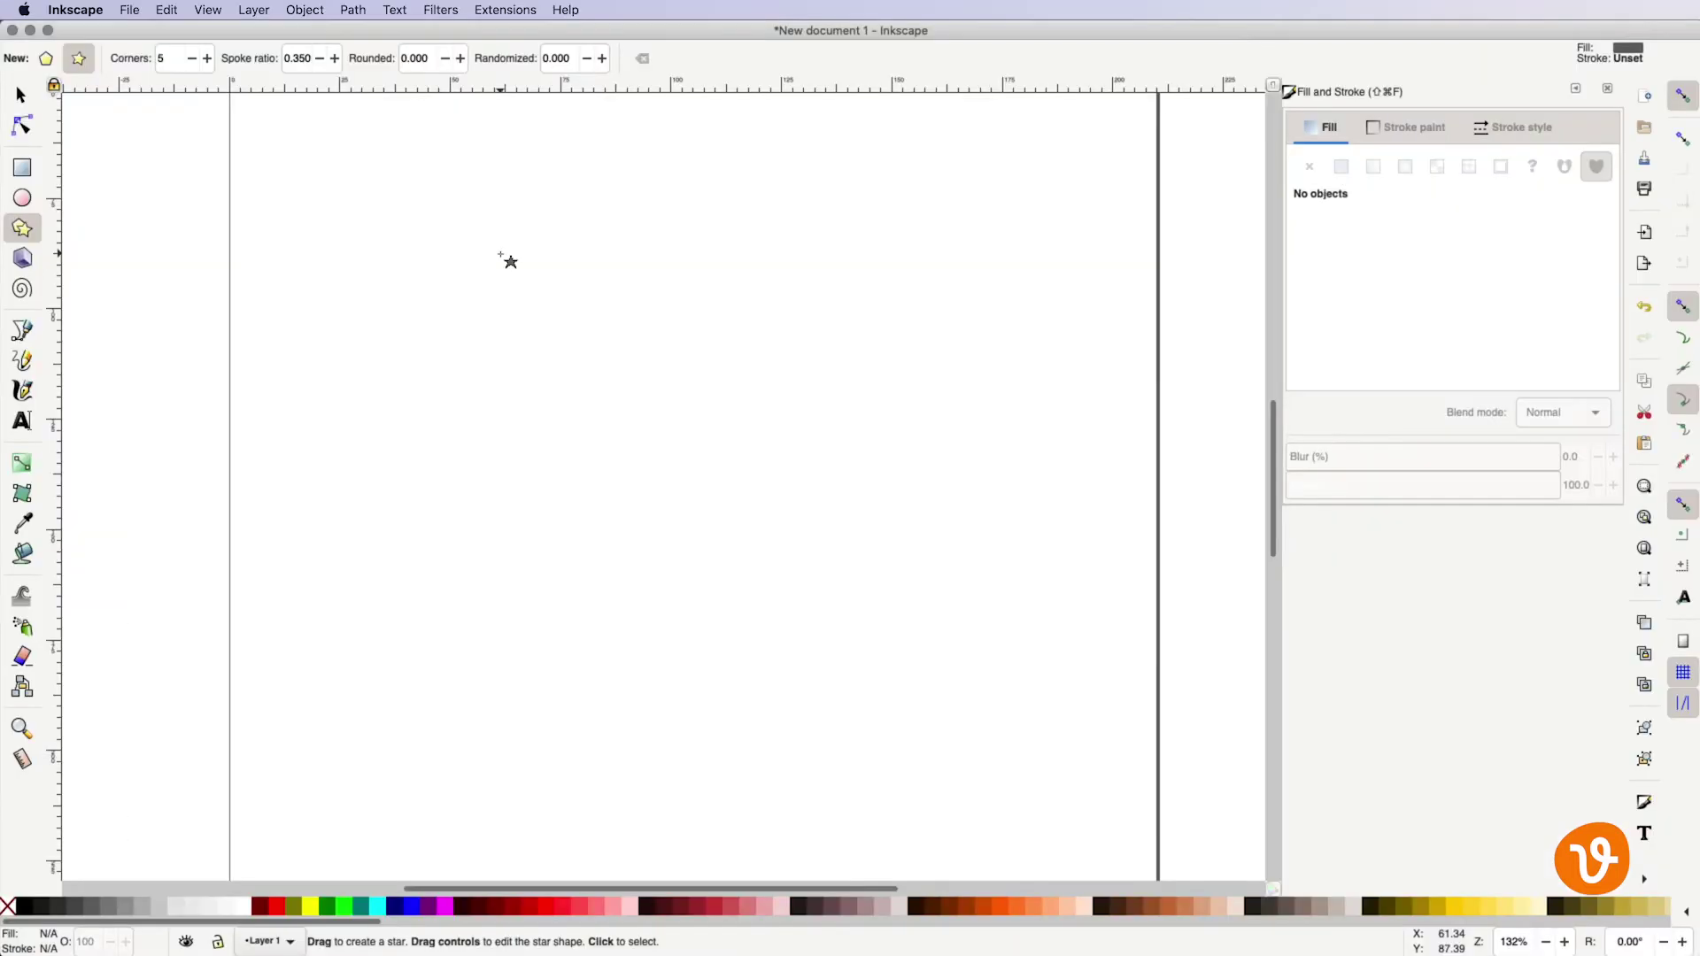
drag(1000, 506, 1231, 690)
drag(615, 345, 615, 345)
Step: Move and double the star's size, then make its points spikier (spoke ratio 0.331) and rotate it
click(21, 95)
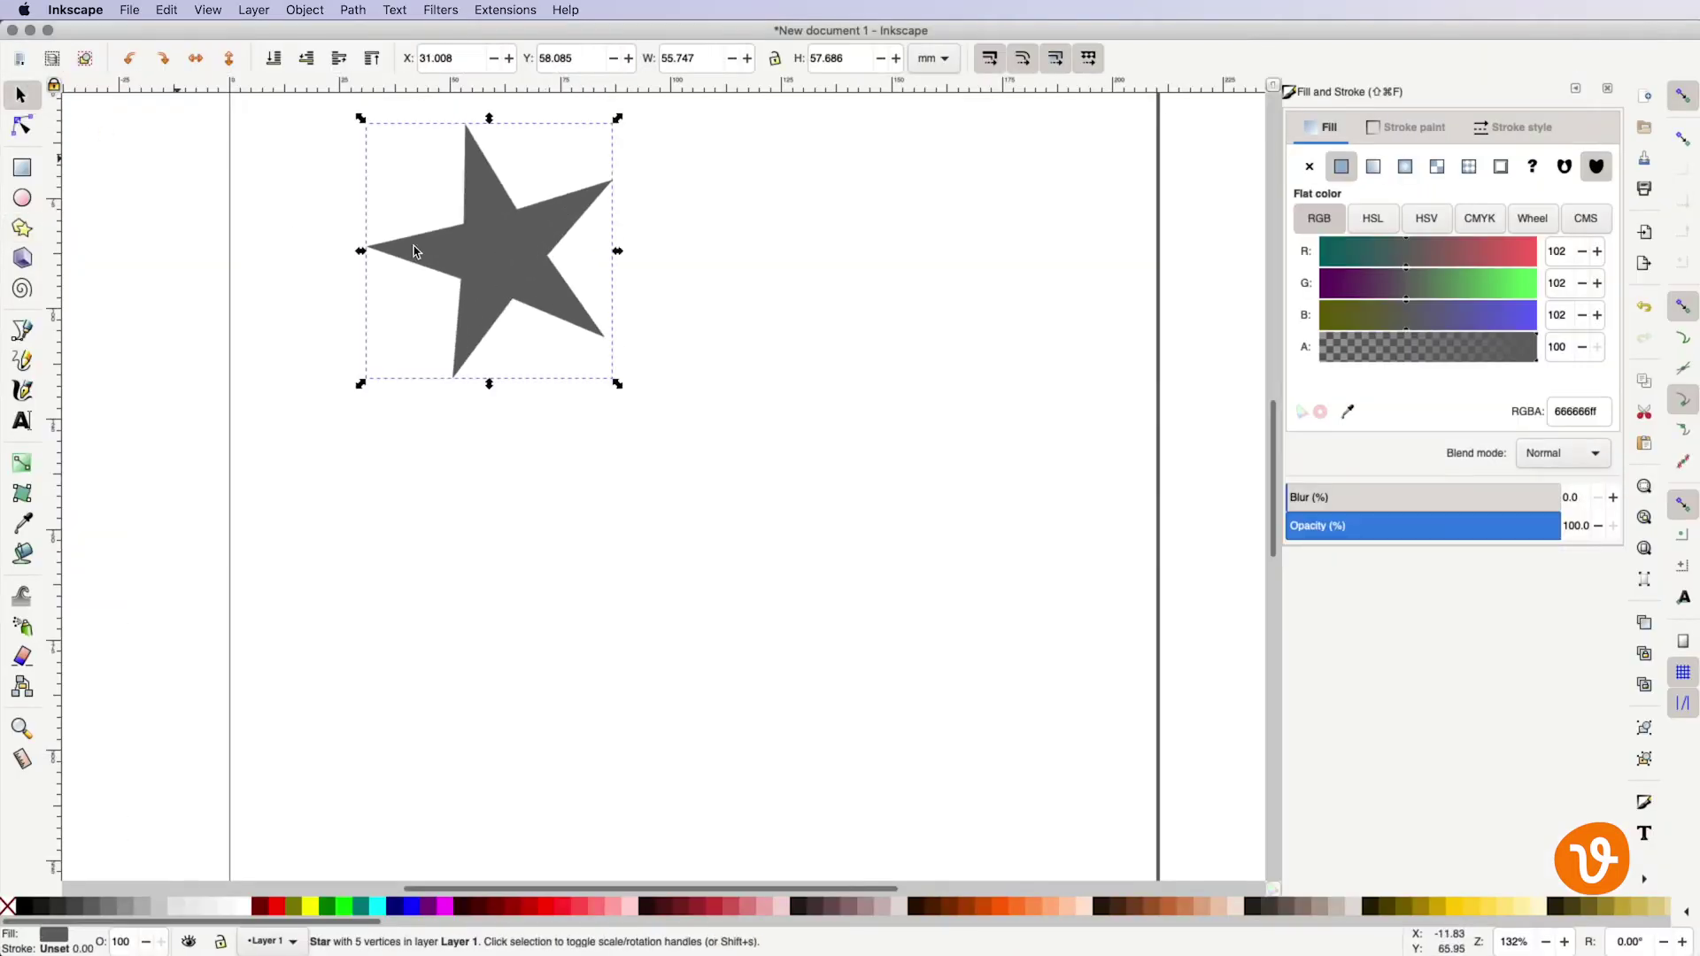
drag(505, 276, 568, 329)
drag(668, 427, 908, 662)
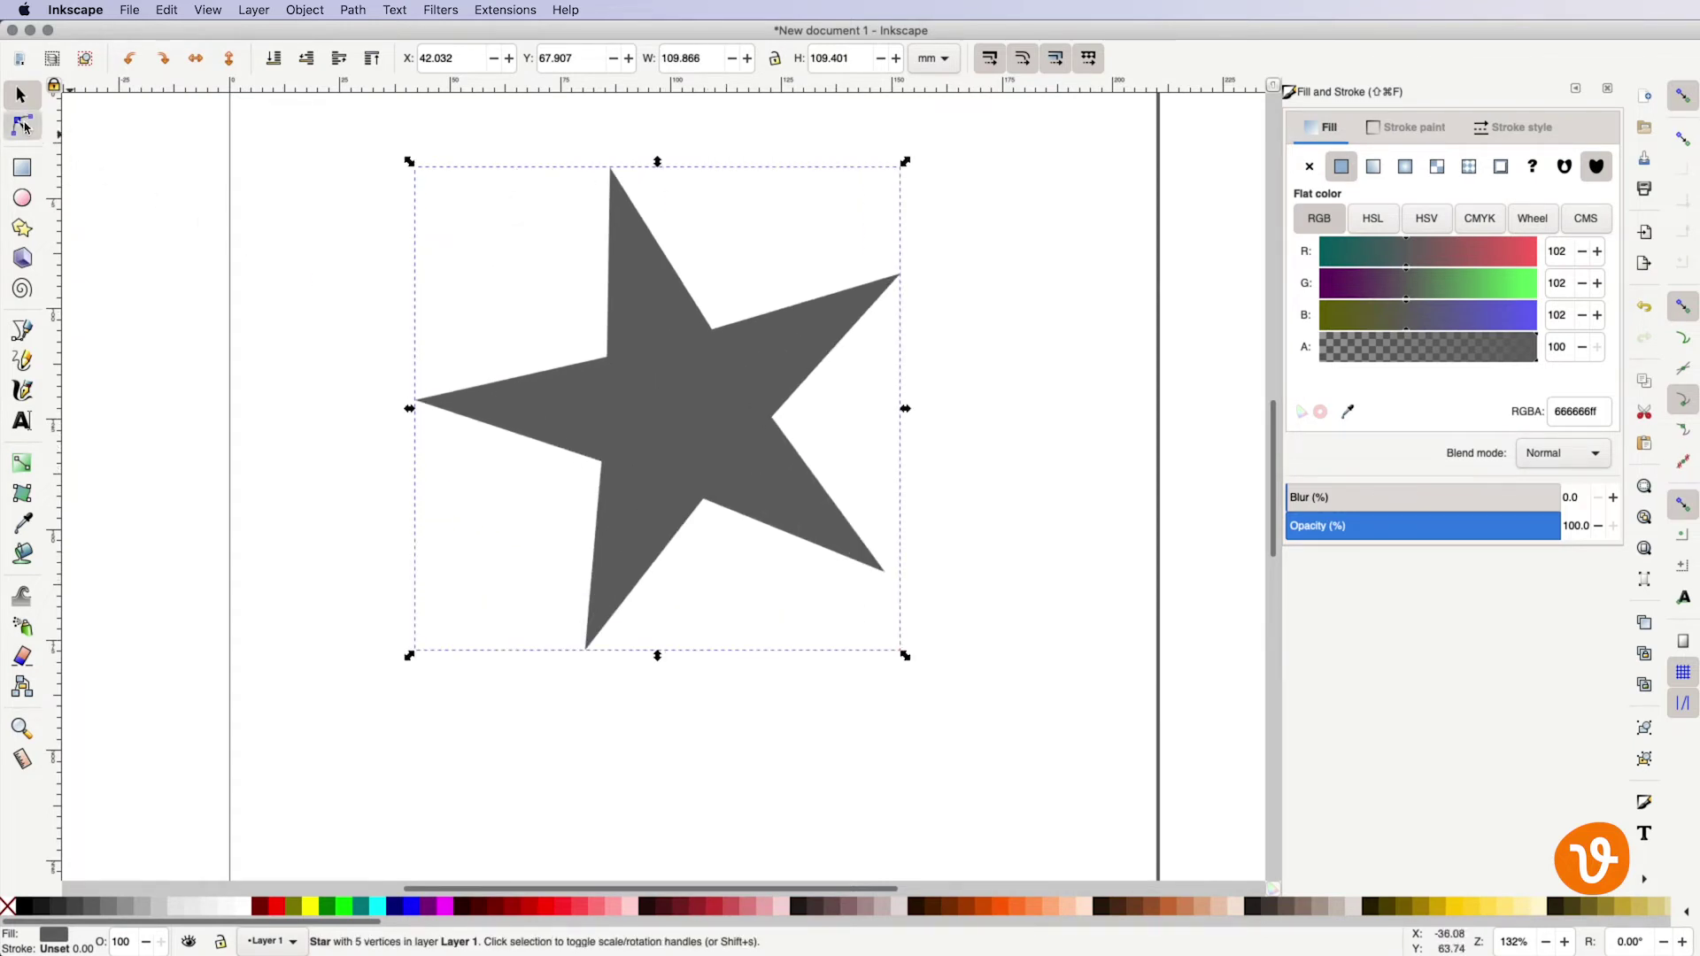
click(24, 126)
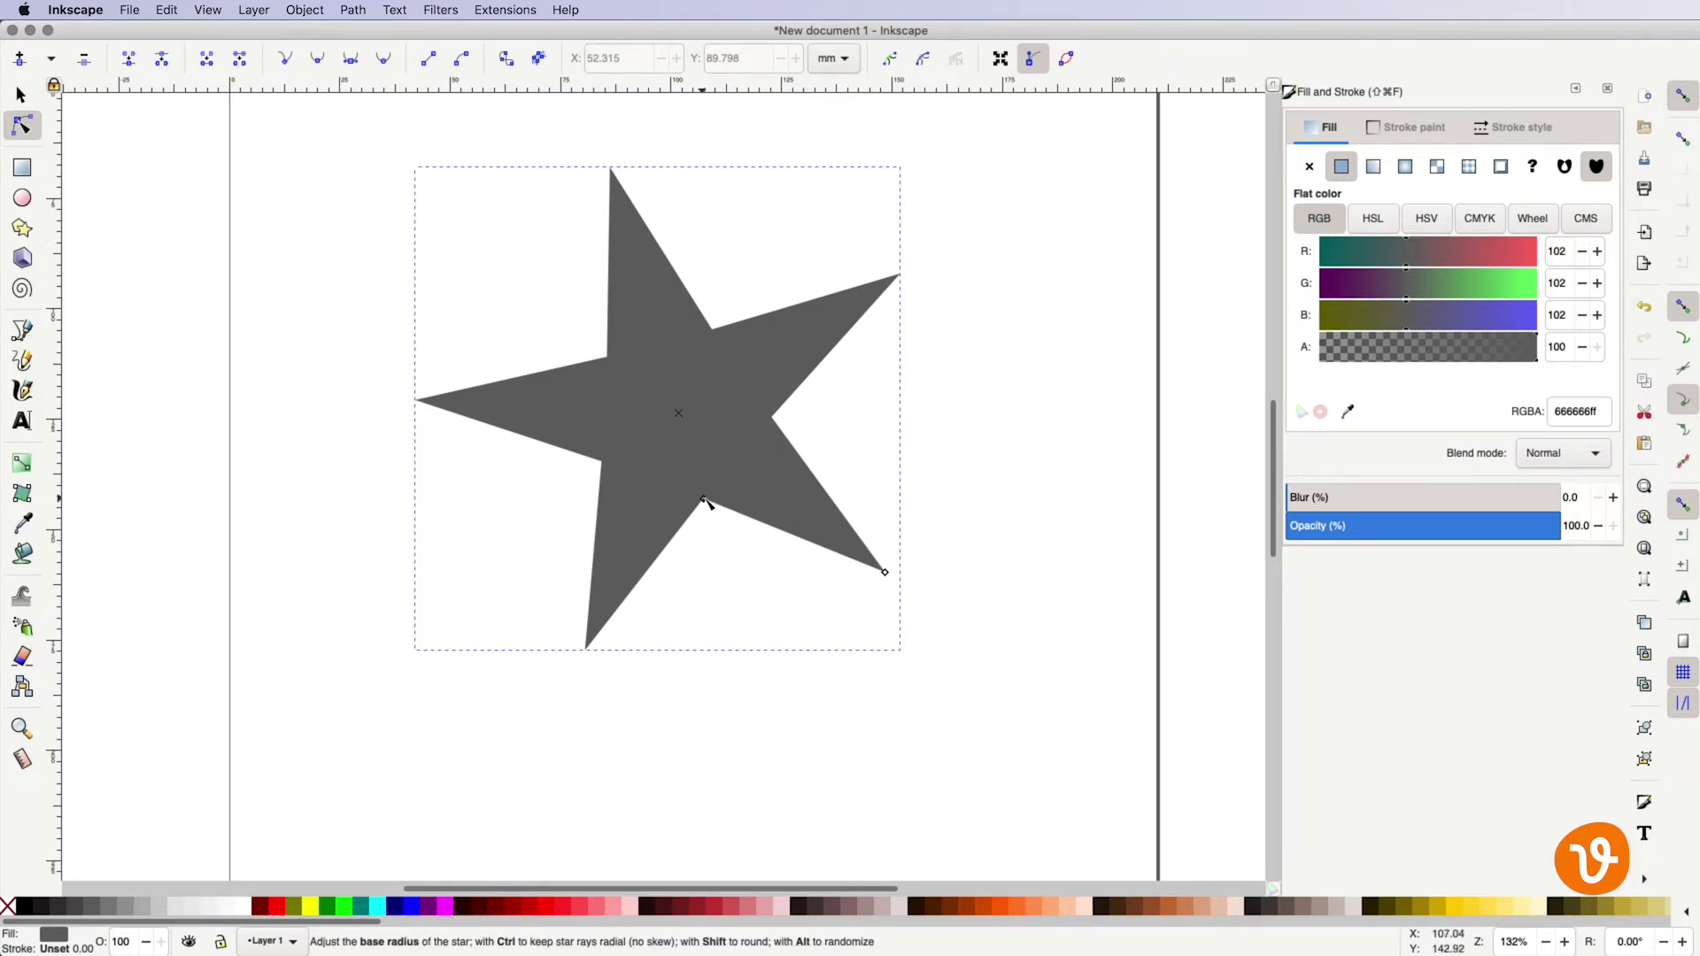
mouse_move(705, 501)
mouse_down()
mouse_move(702, 535)
mouse_move(699, 466)
mouse_move(702, 535)
mouse_up()
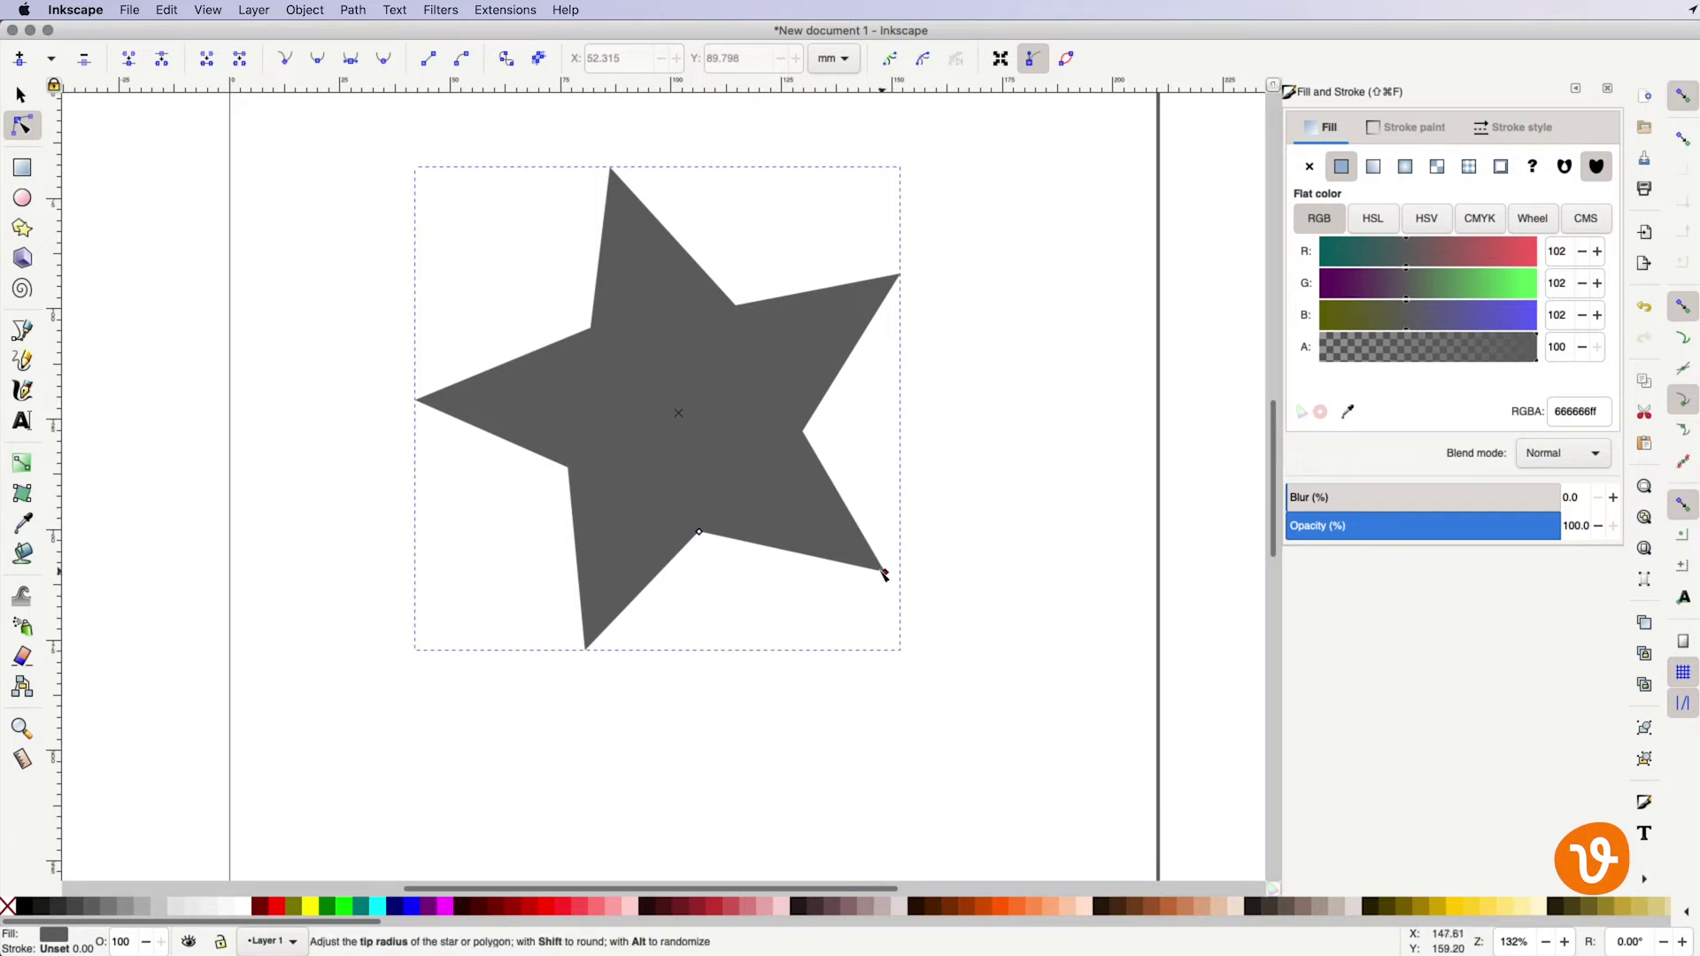
drag(884, 574, 808, 713)
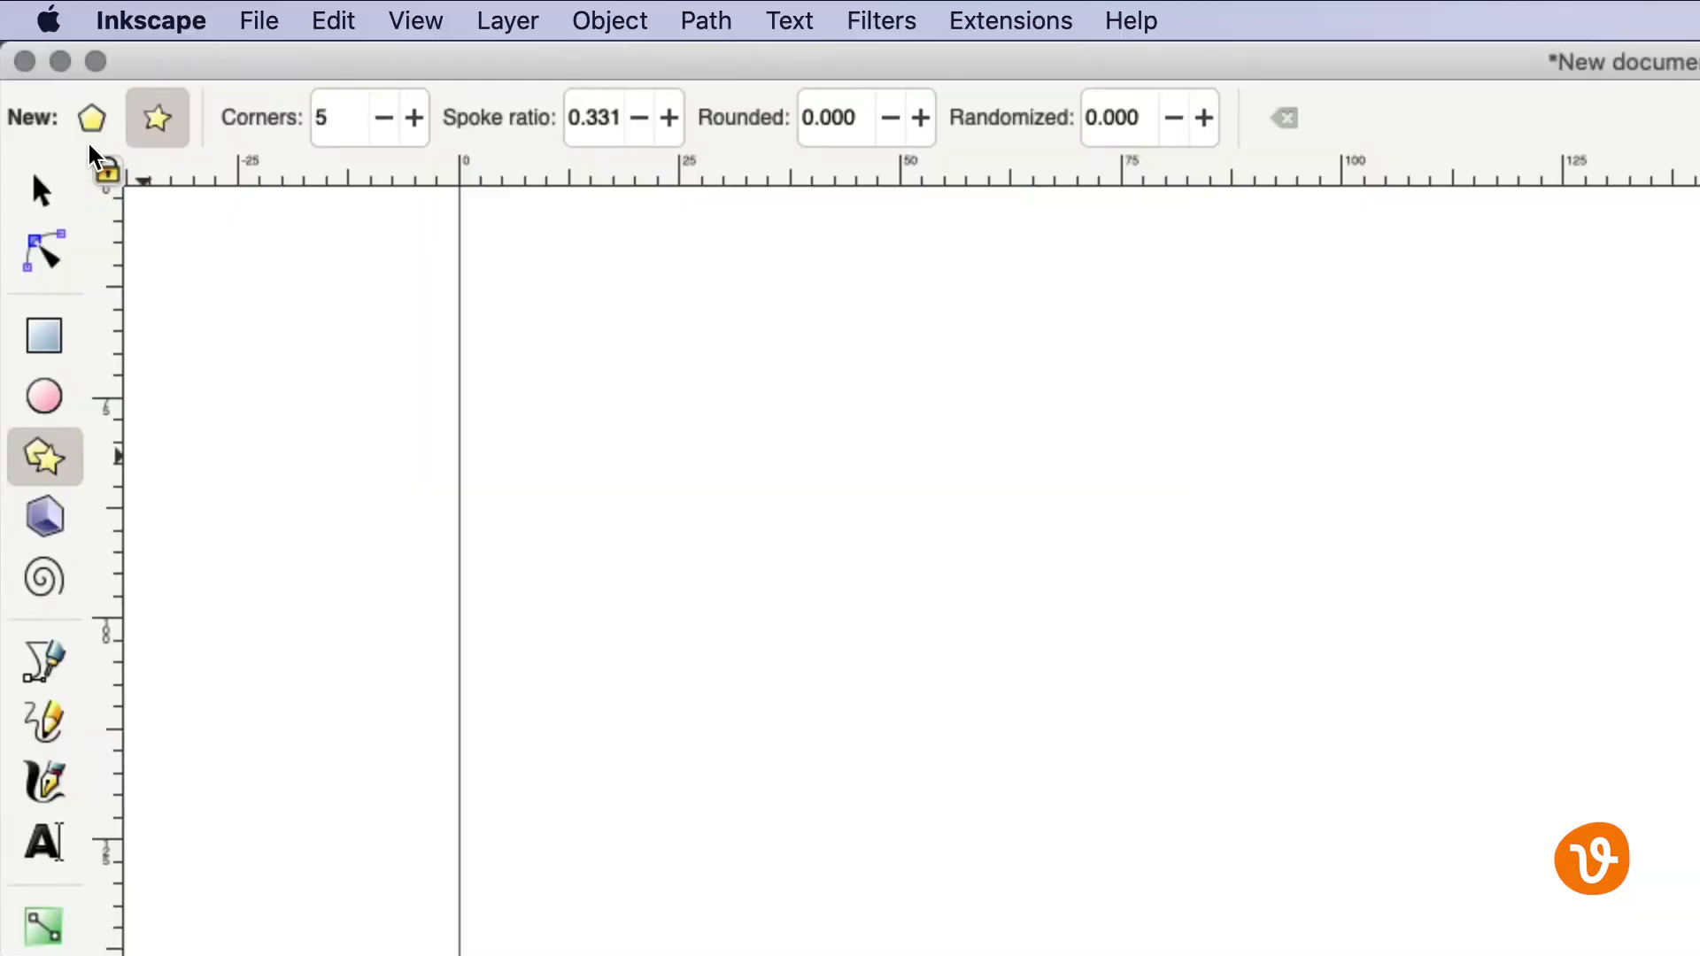
Step: Switch the Star tool to Polygon with 8 corners and draw an octagon
click(91, 118)
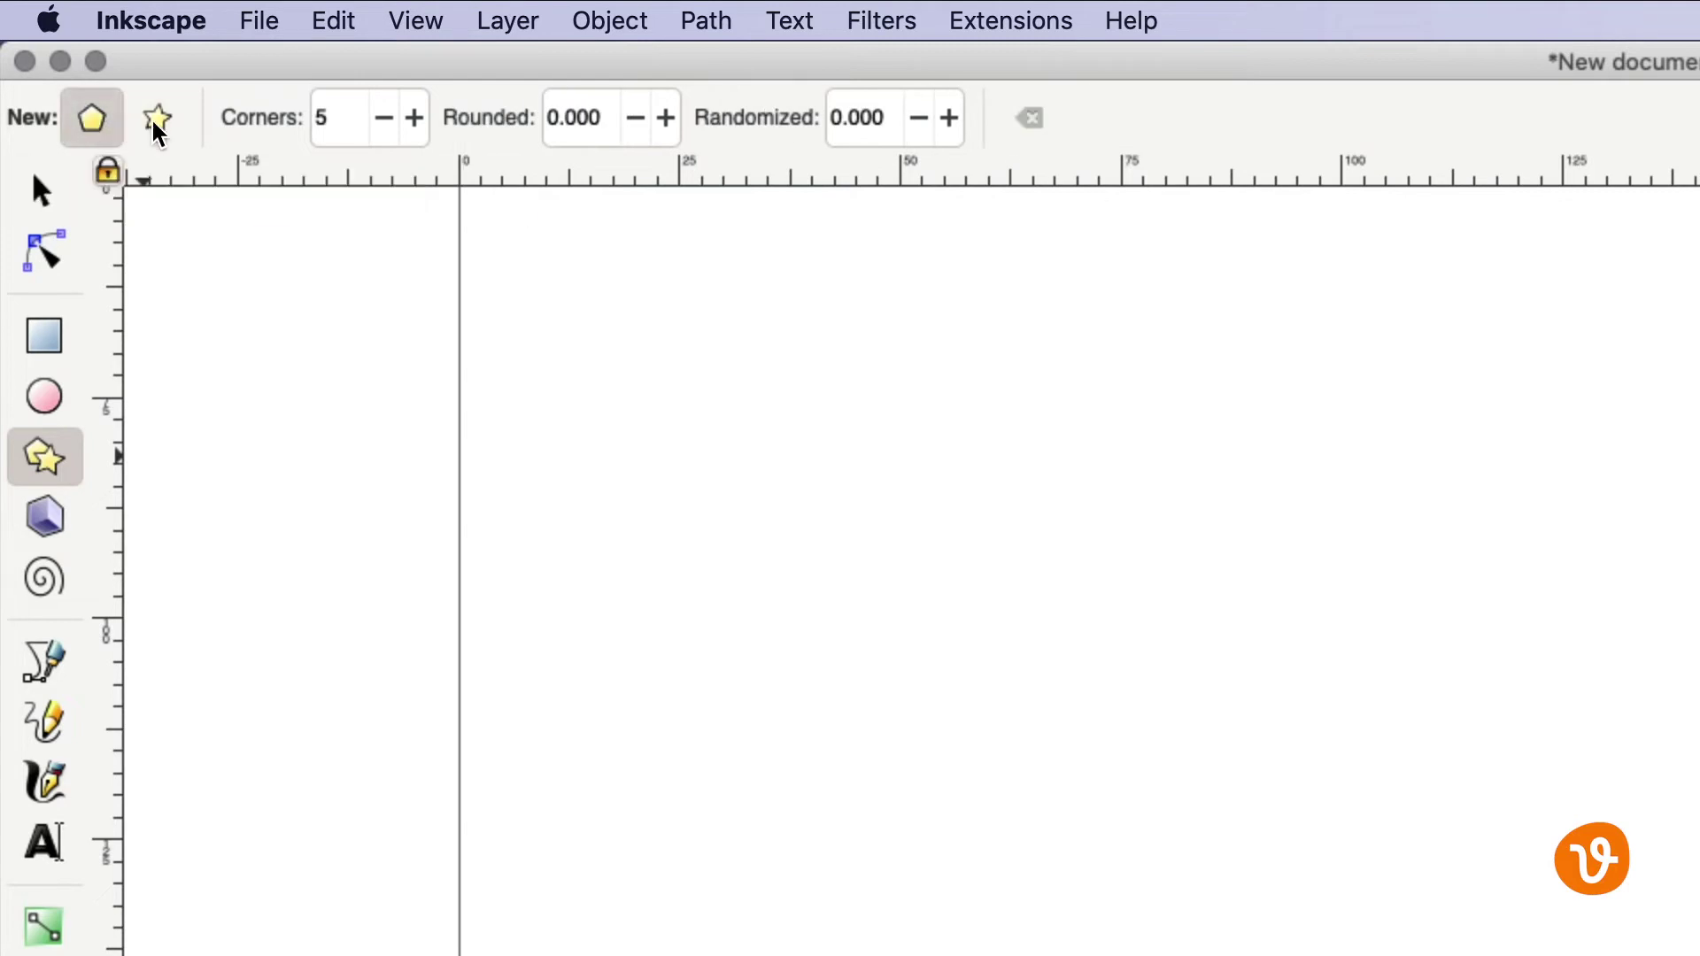
double_click(334, 118)
text(8)
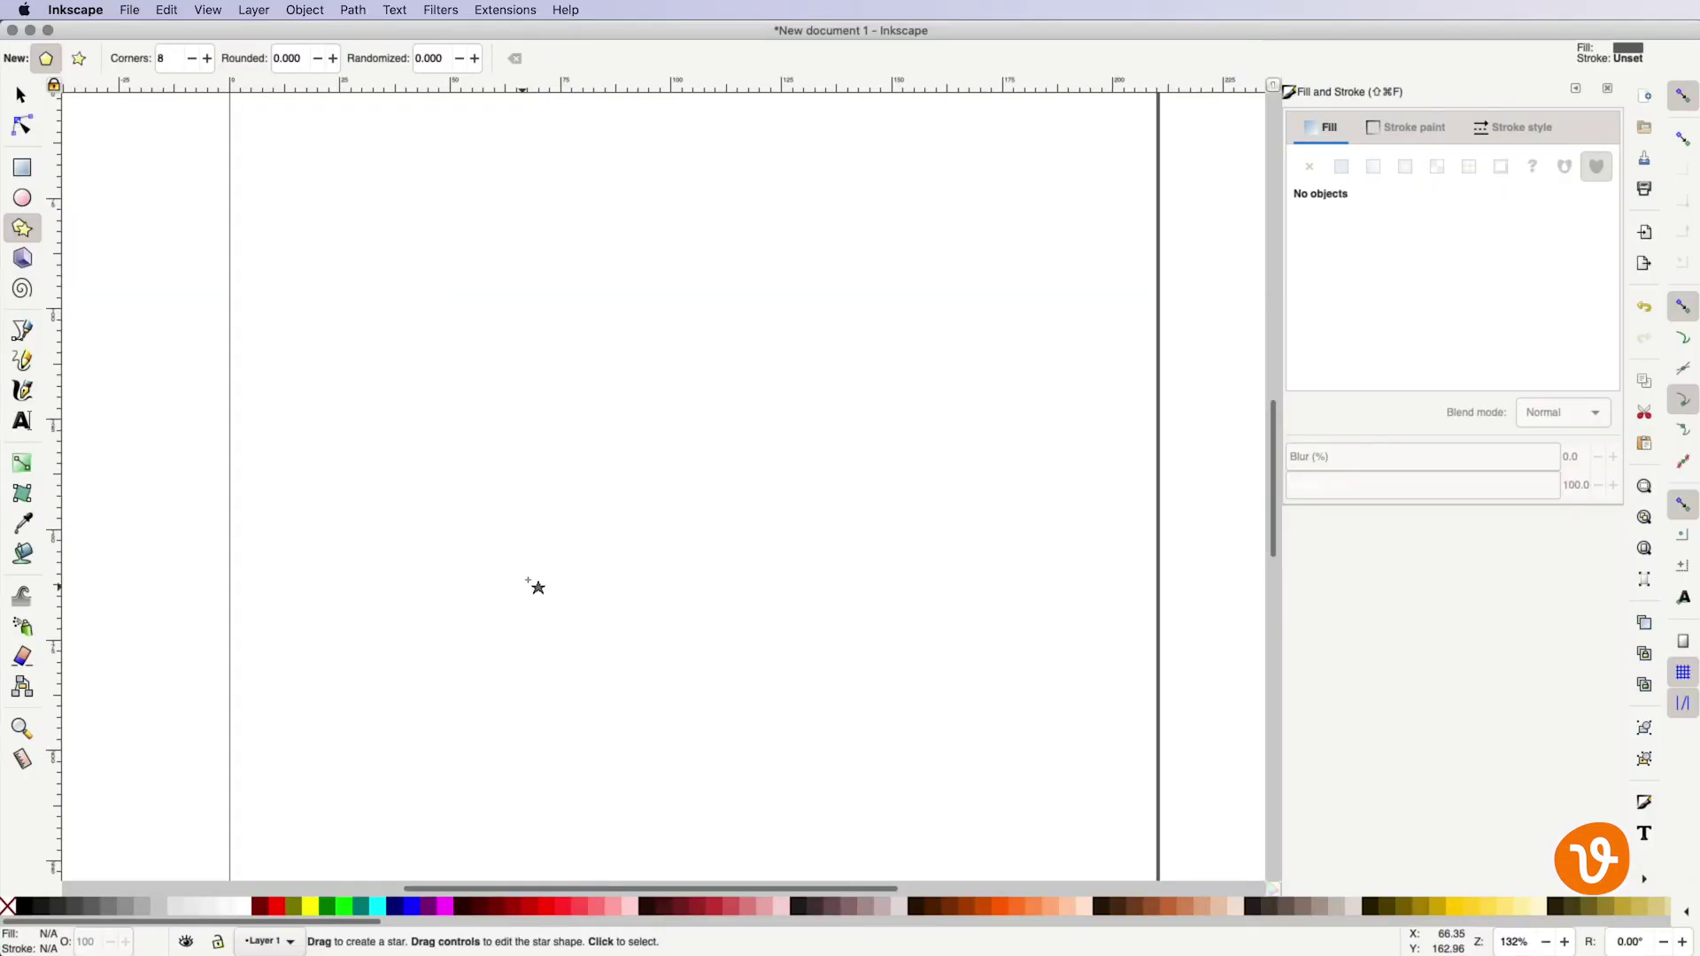
mouse_move(522, 584)
mouse_down()
mouse_move(743, 481)
mouse_move(754, 498)
mouse_up()
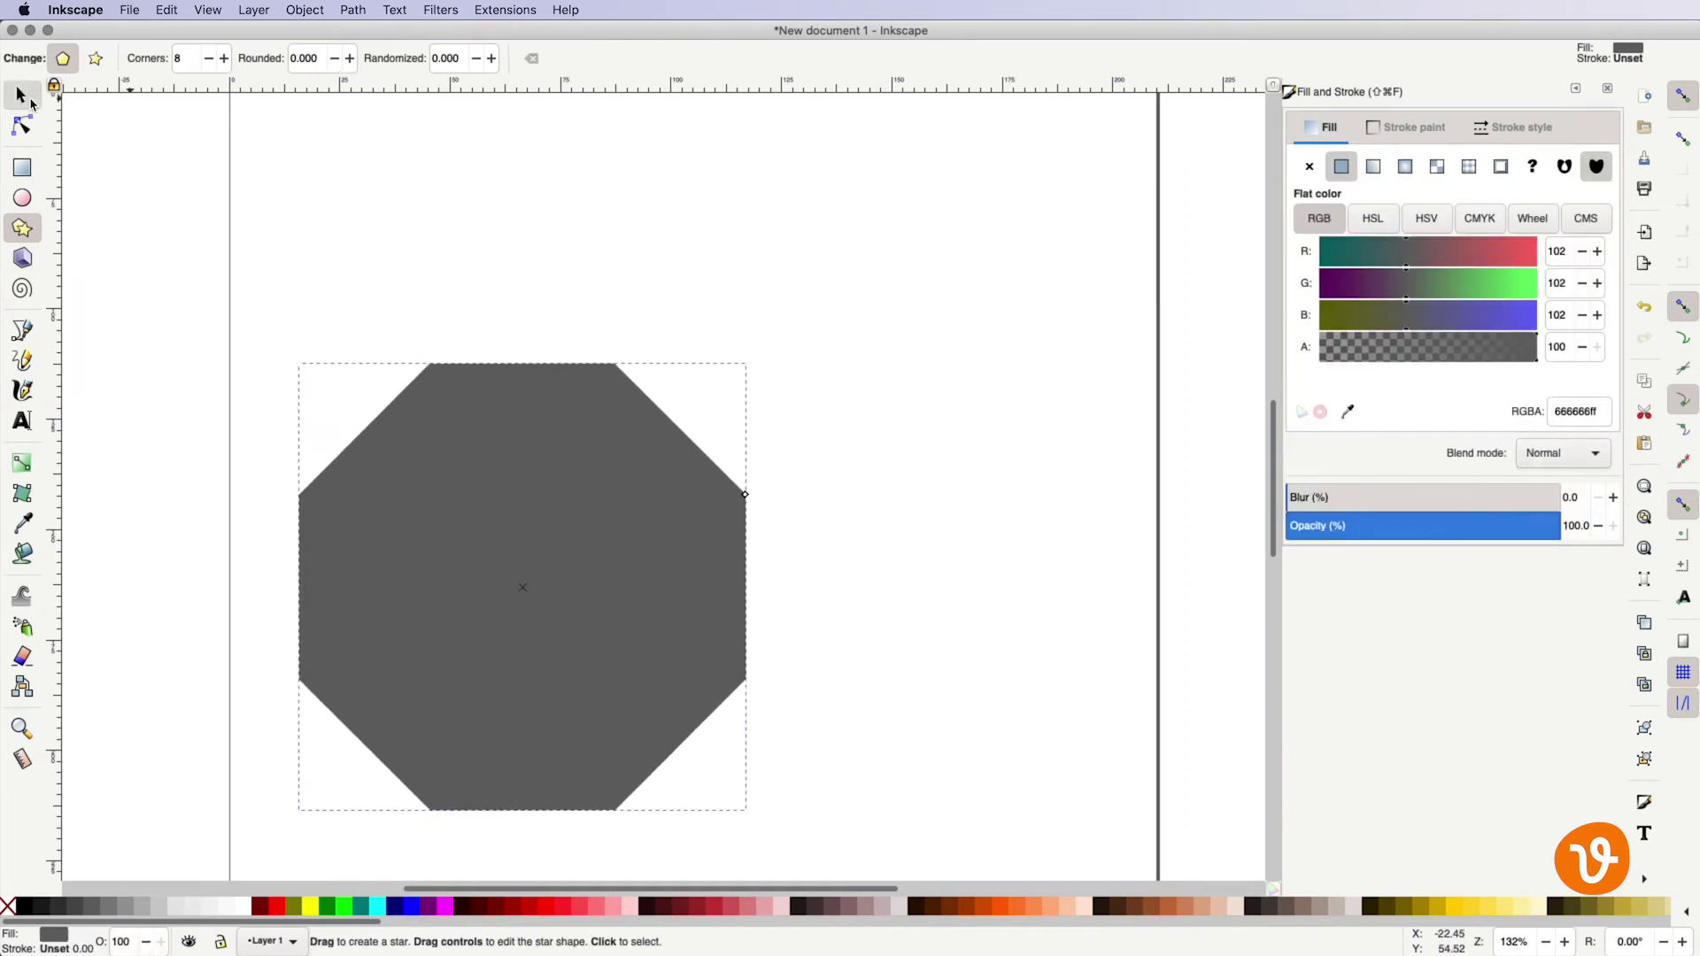
Step: Move the octagon up and right, then rotate and enlarge it to 114.252 mm square
click(21, 95)
drag(523, 502, 743, 390)
click(24, 127)
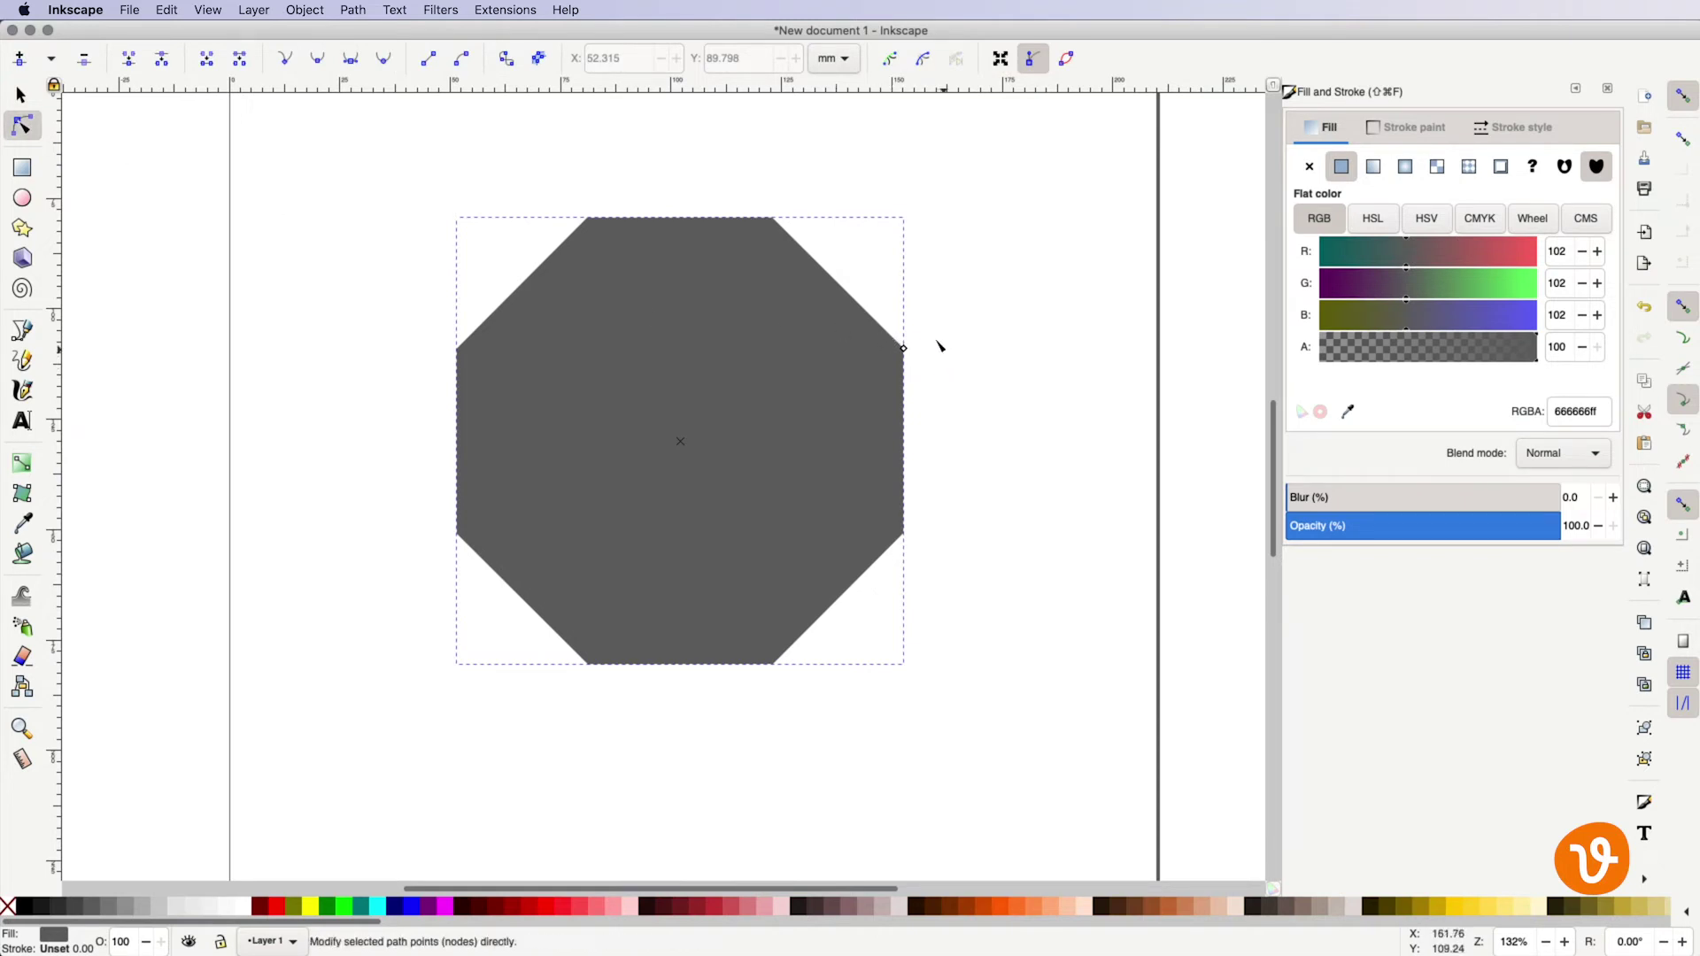
drag(902, 355, 931, 451)
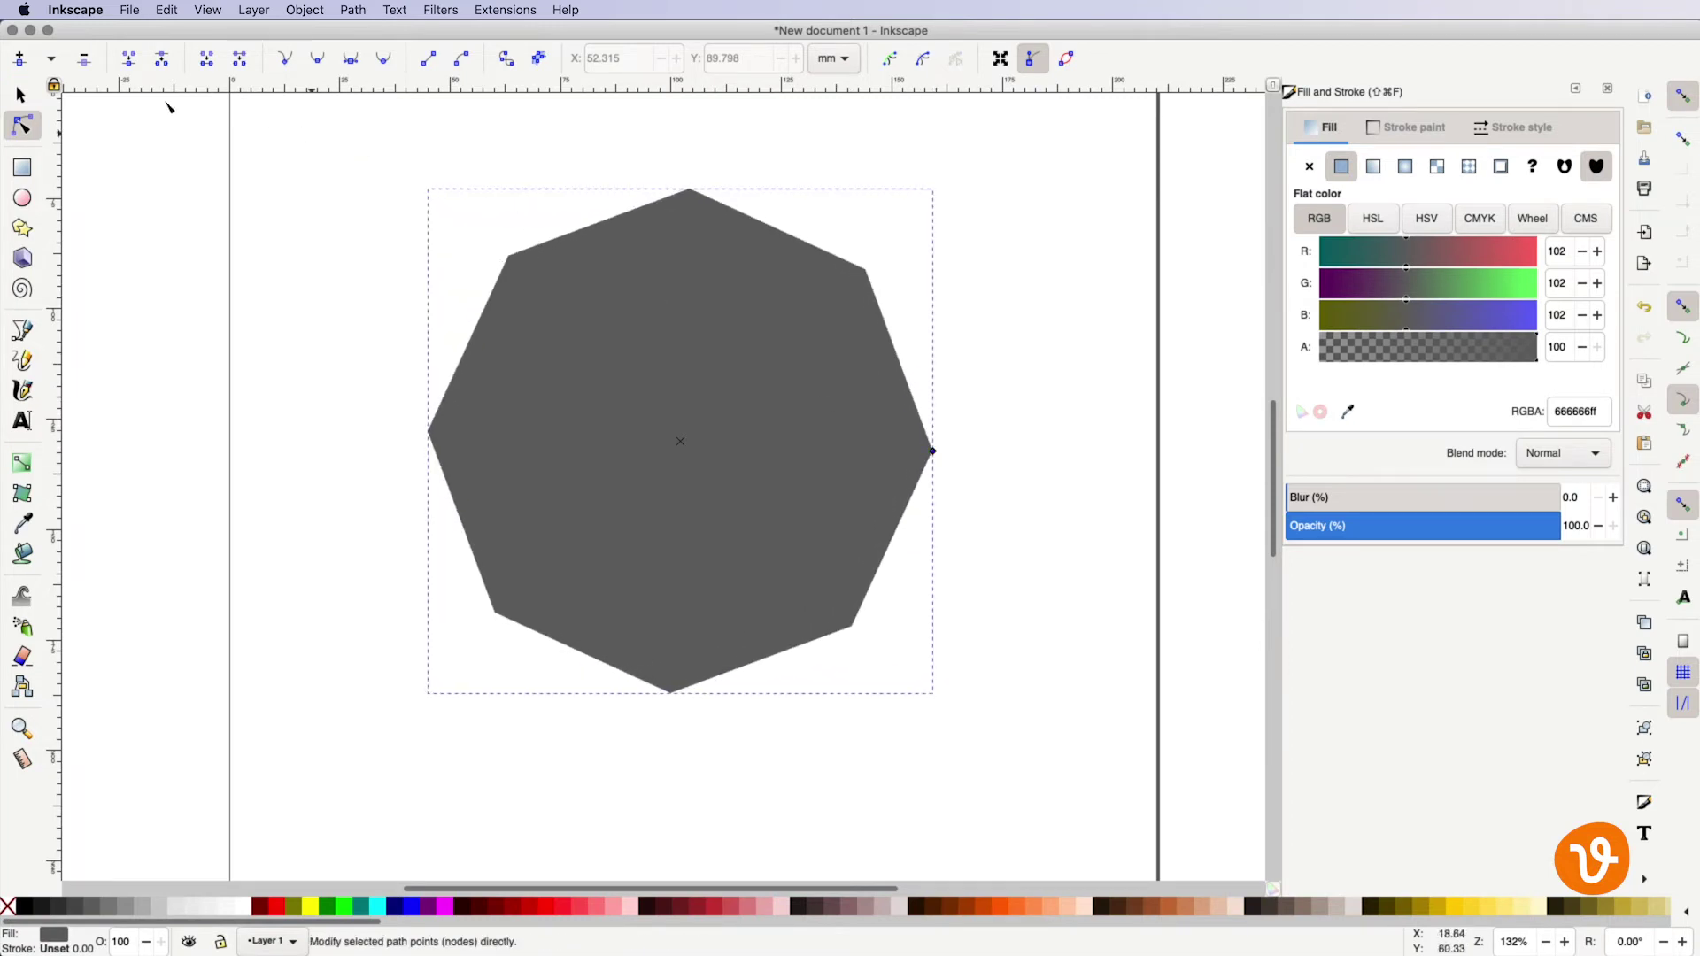
click(29, 104)
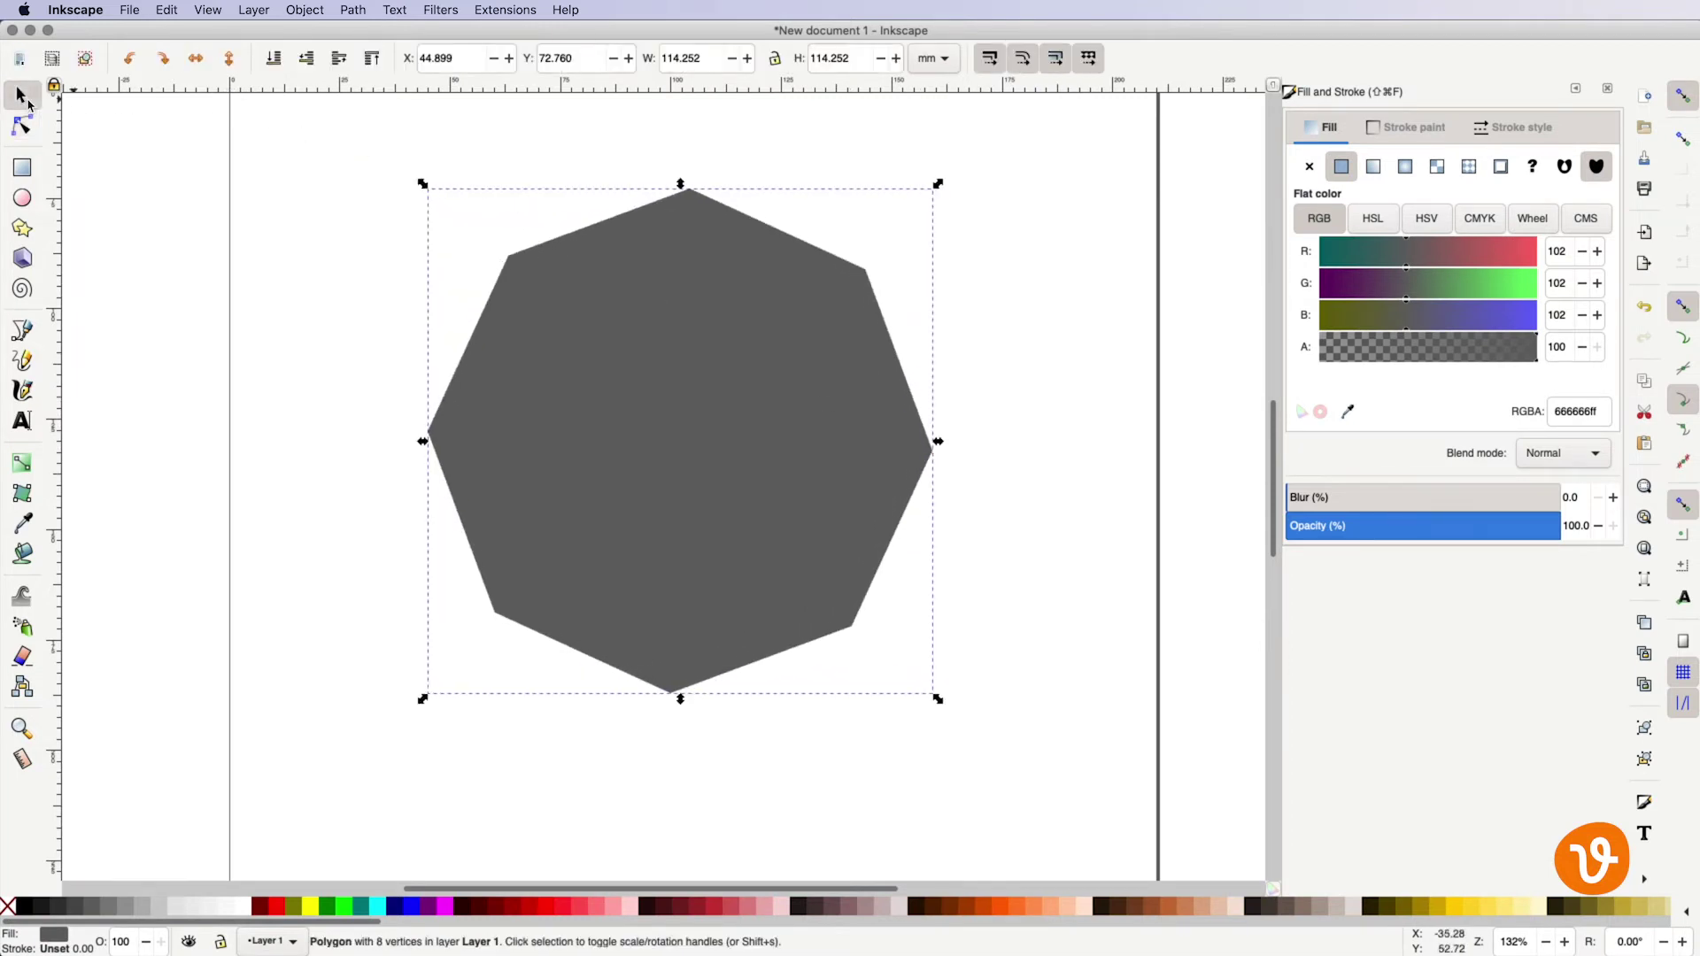
Step: Convert the octagon into an editable path with Object to Path
click(353, 11)
click(359, 30)
click(357, 122)
Step: Pull the octagon's top-right and bottom-left nodes inward toward the centre
click(22, 126)
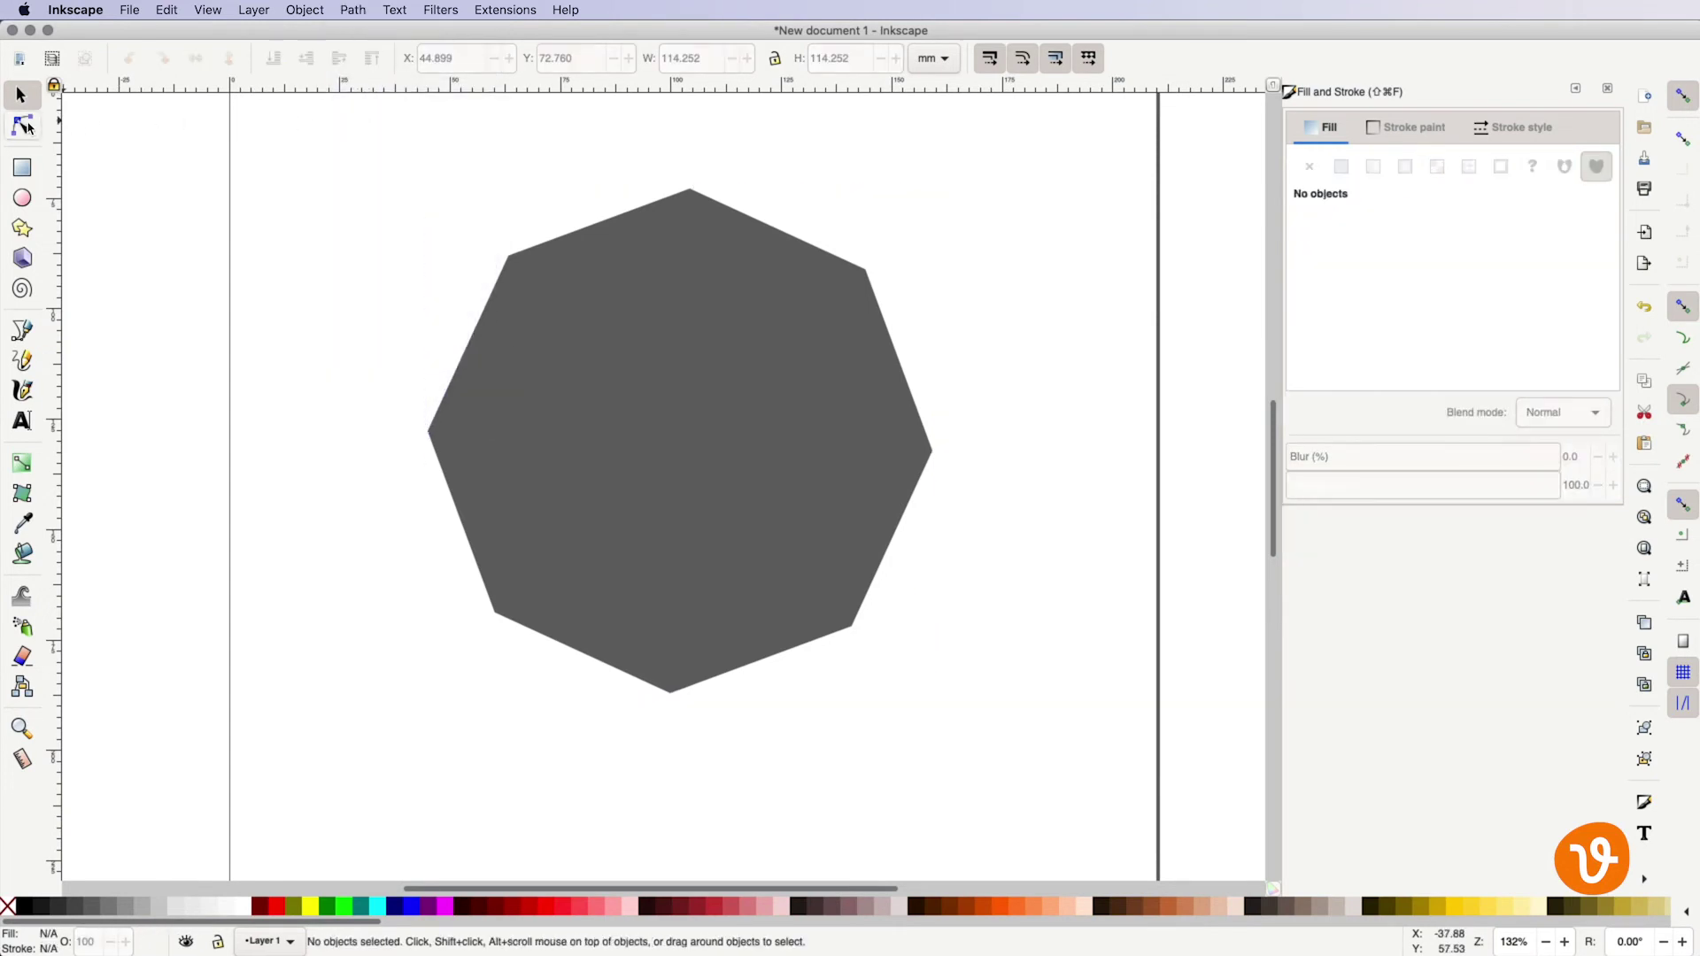
click(865, 273)
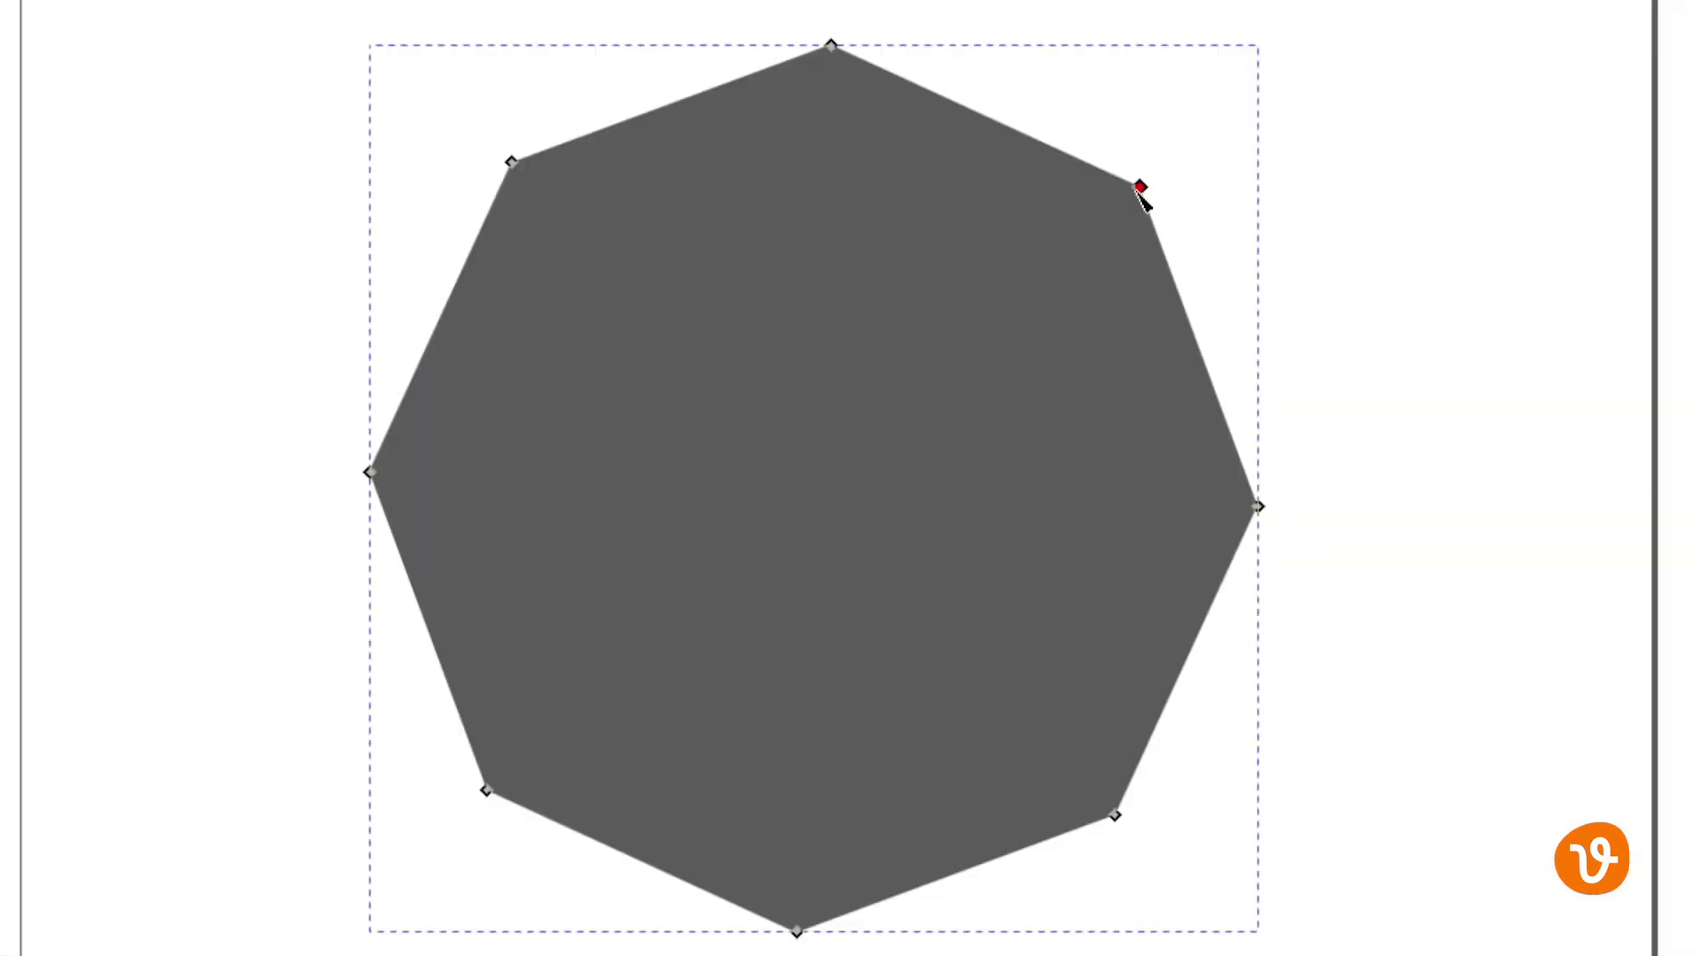
drag(1140, 188, 919, 378)
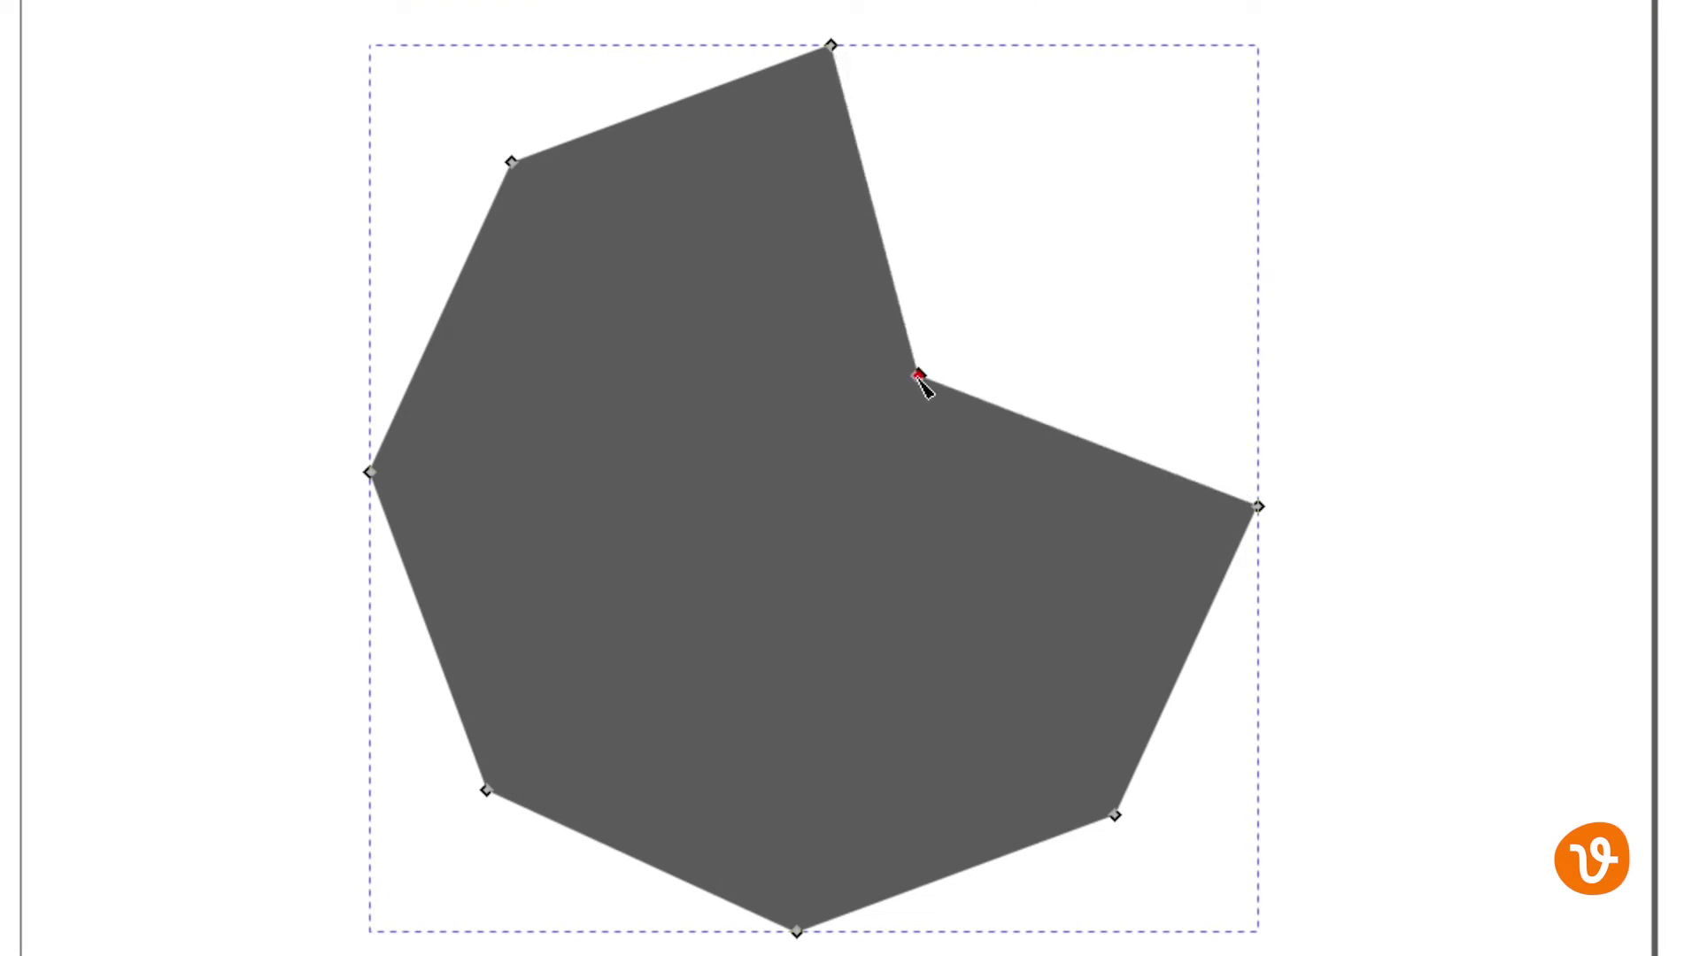
drag(487, 791, 750, 502)
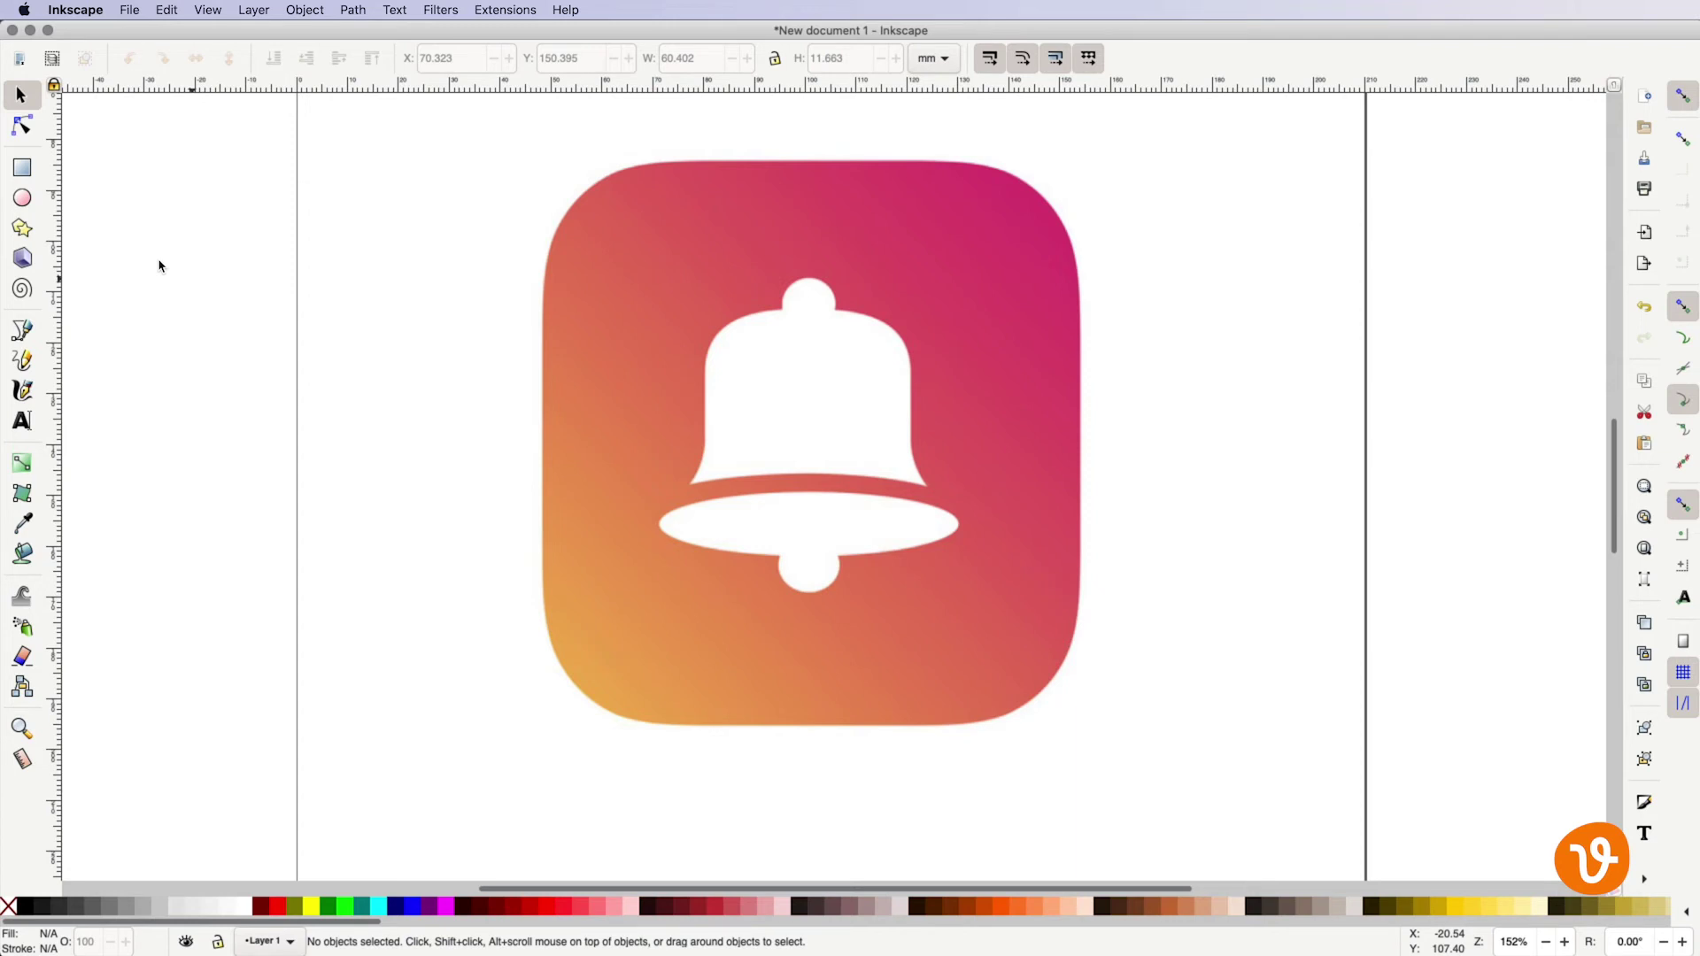
Step: Draw a wide ellipse over the bell's brim and a small one over the clapper
click(23, 198)
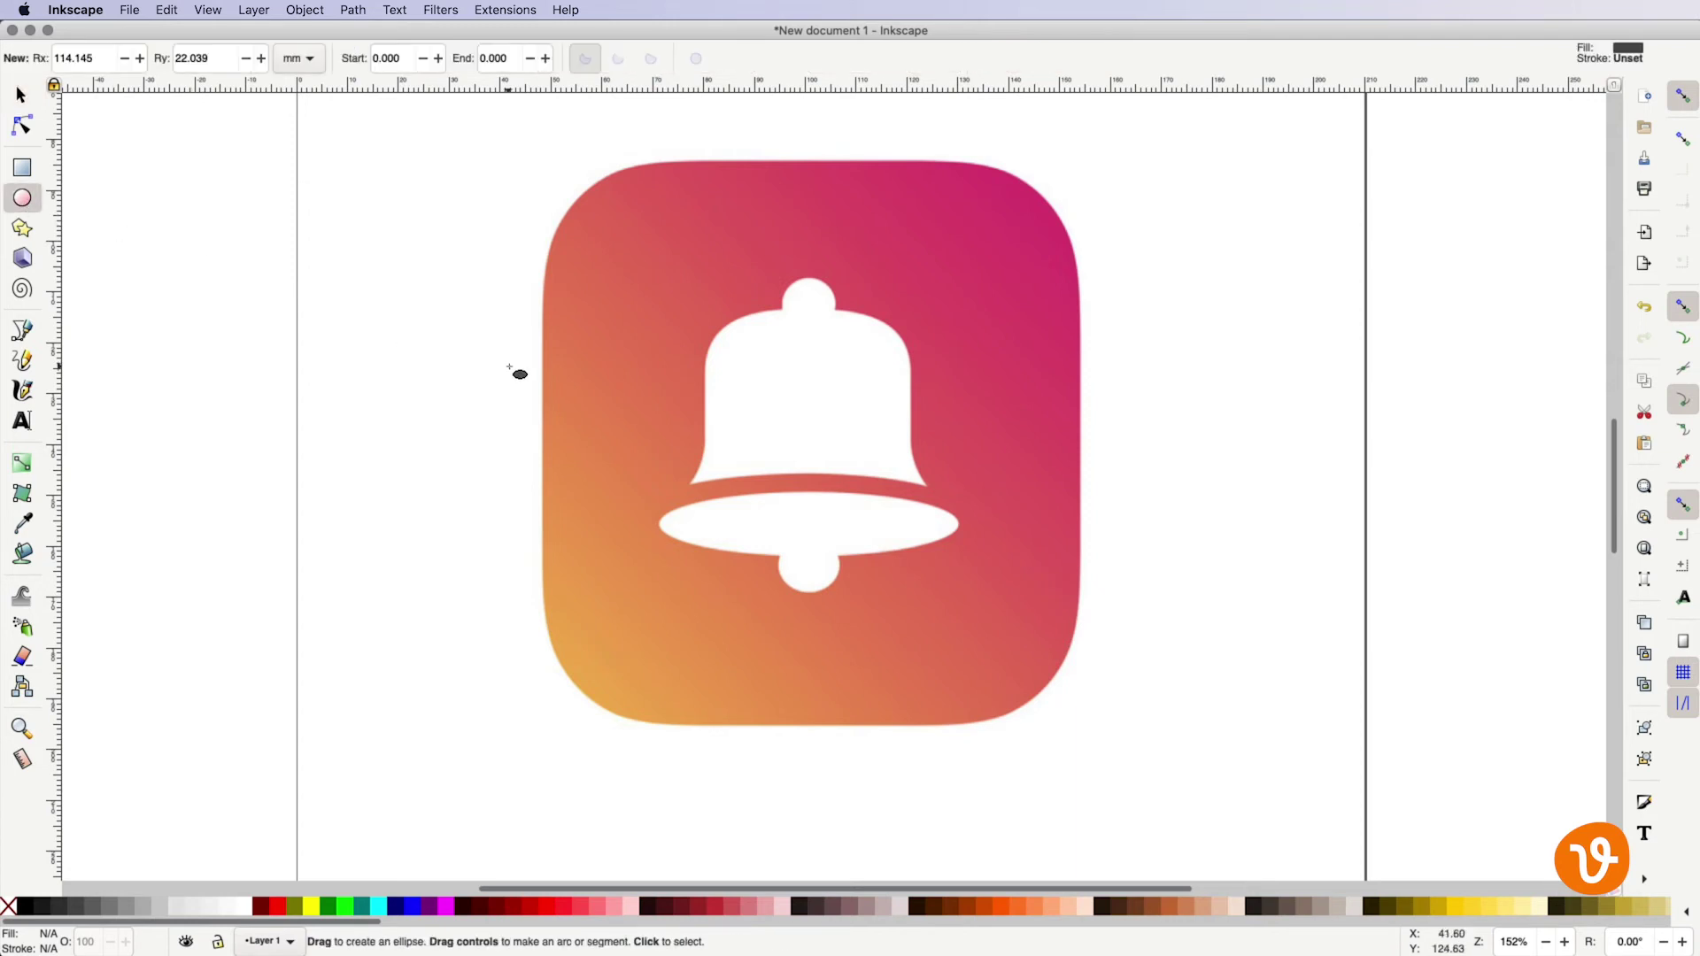
drag(660, 491, 961, 560)
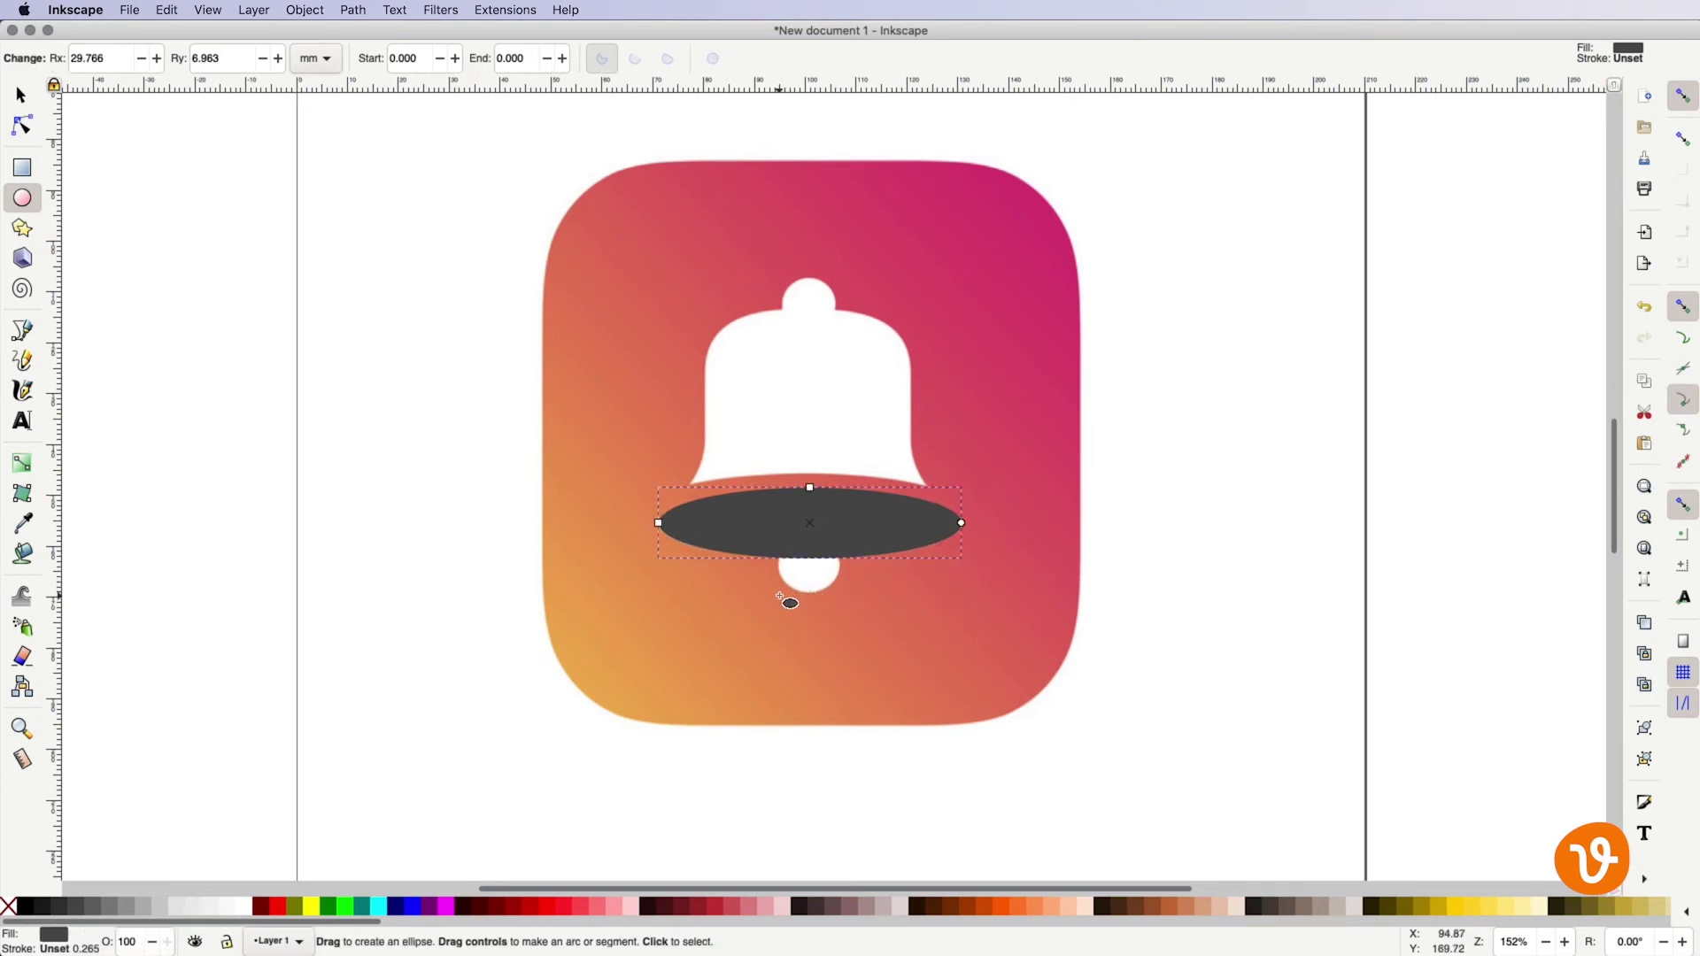
drag(779, 596, 842, 542)
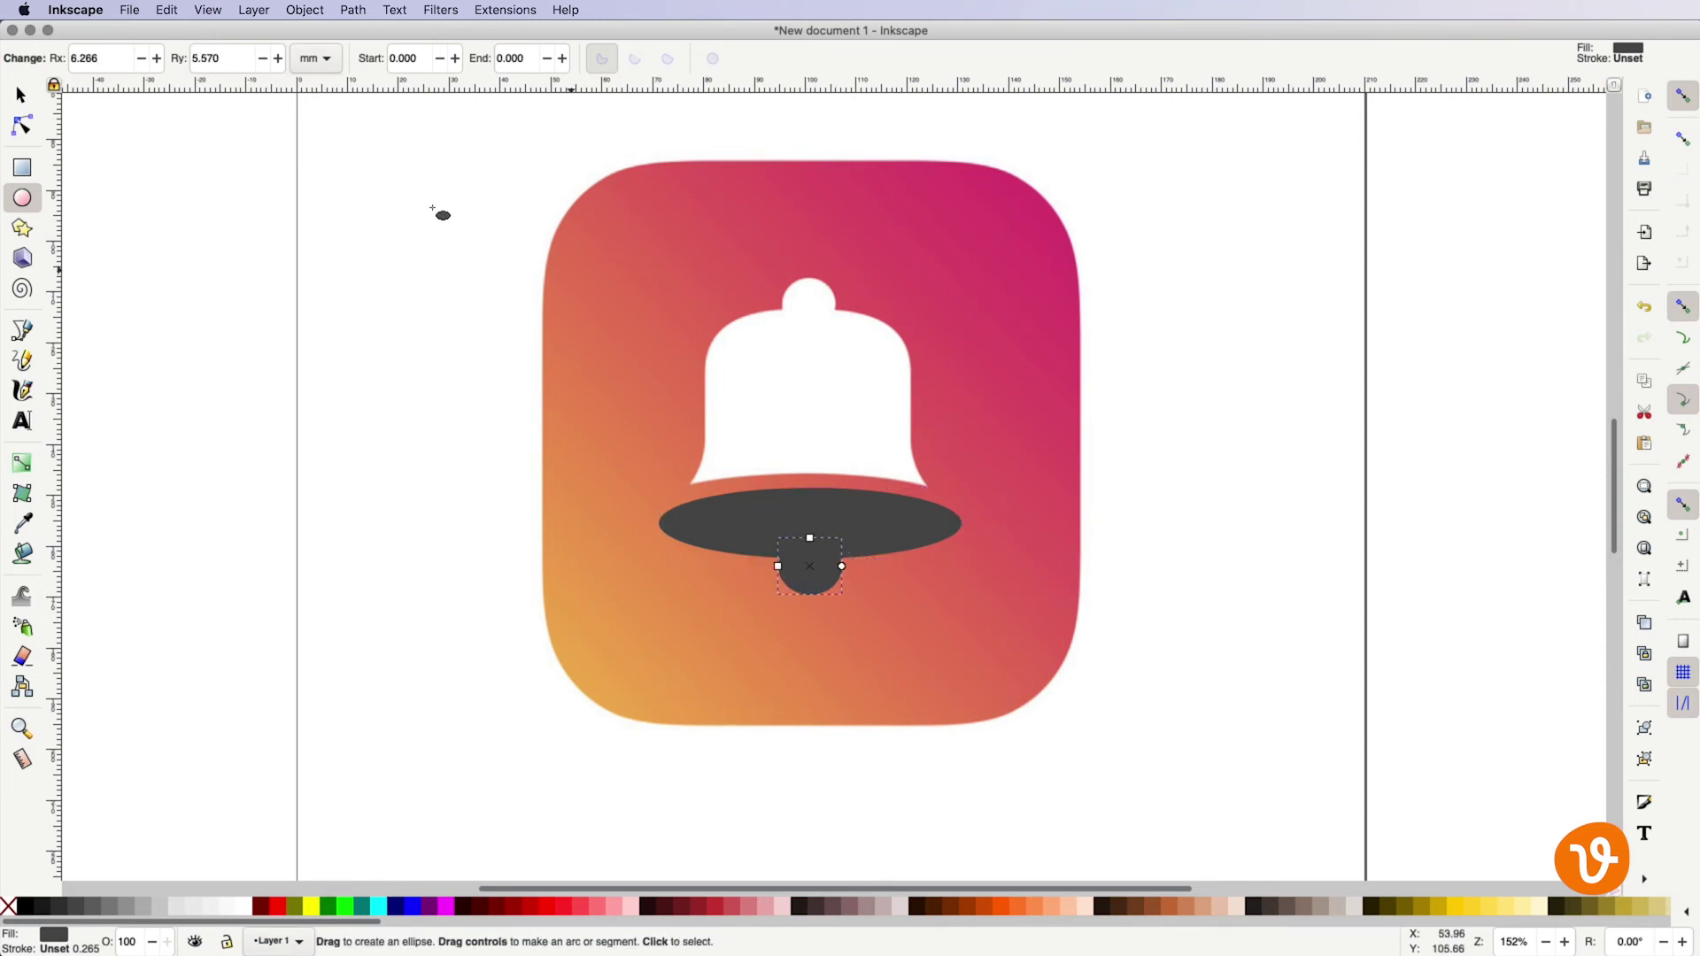
Step: Select both ellipses and union them into one shape
click(23, 103)
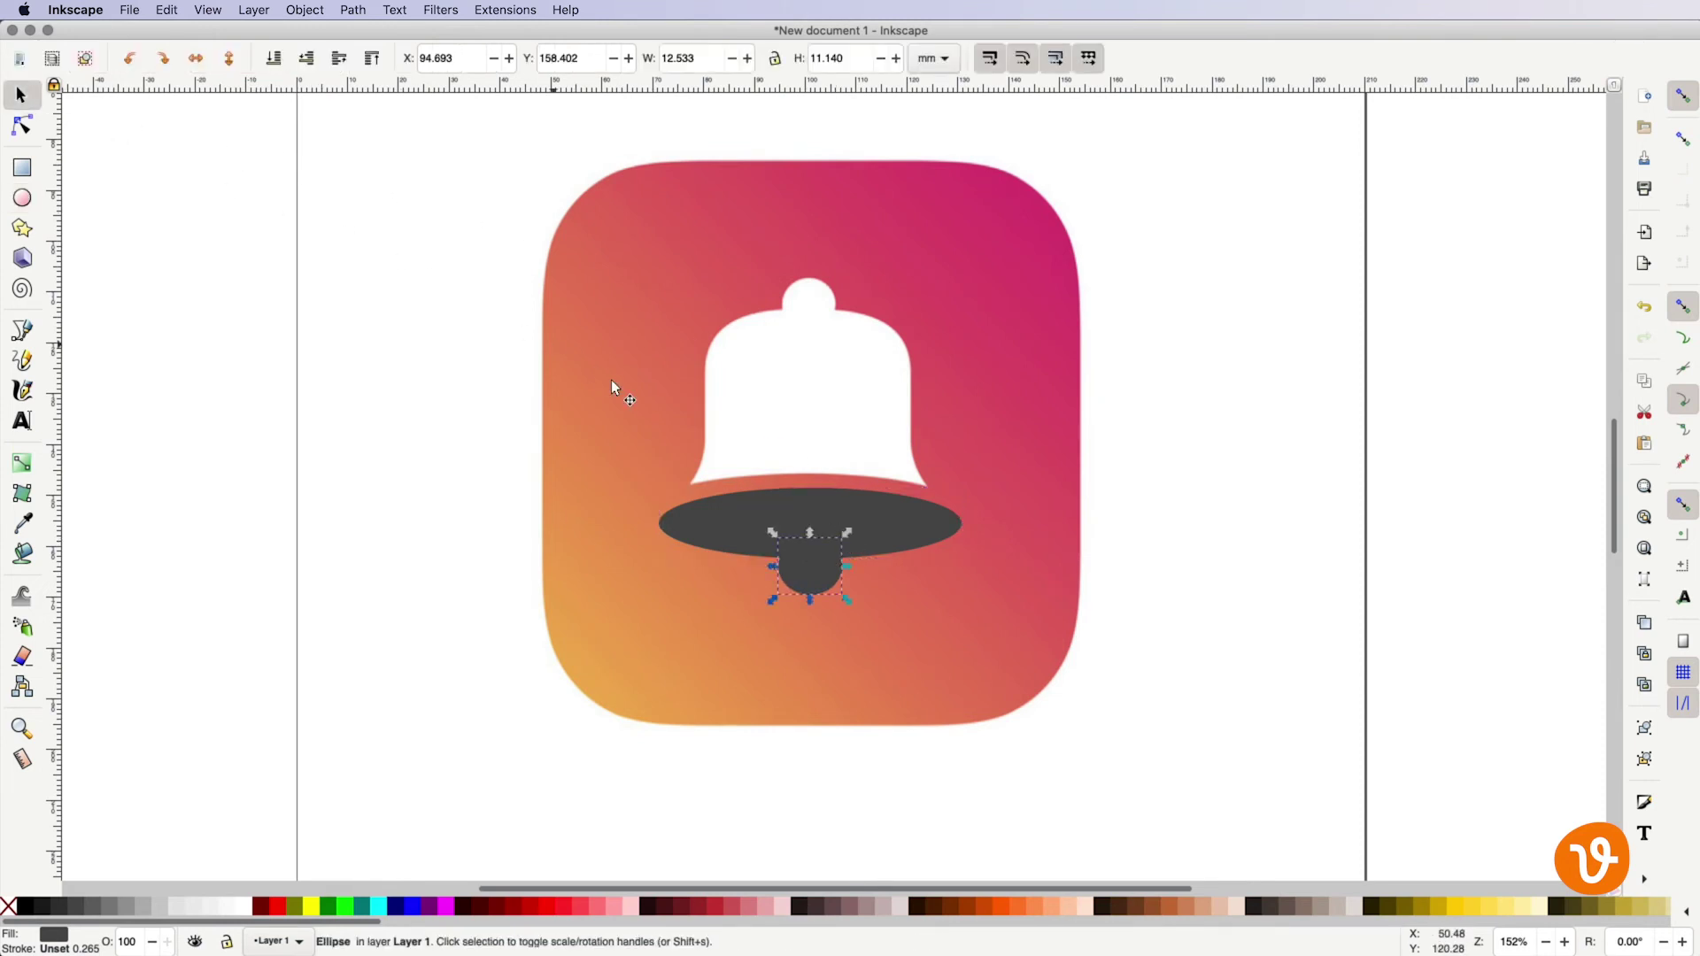
shift+click(754, 501)
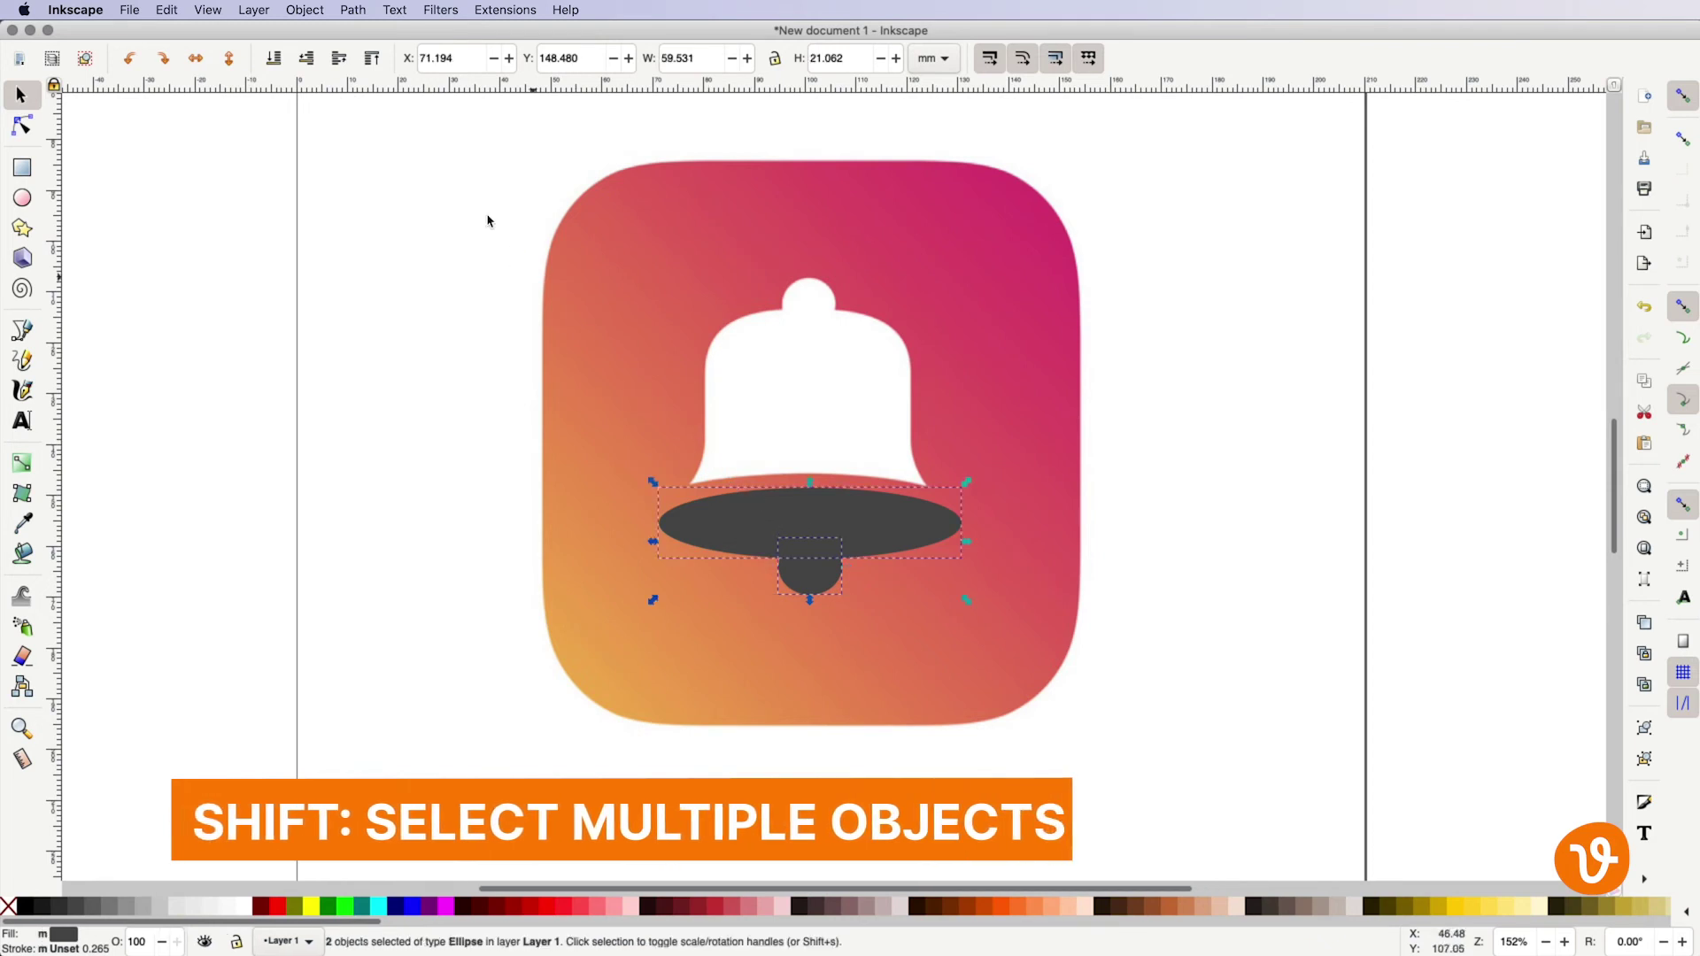
click(354, 9)
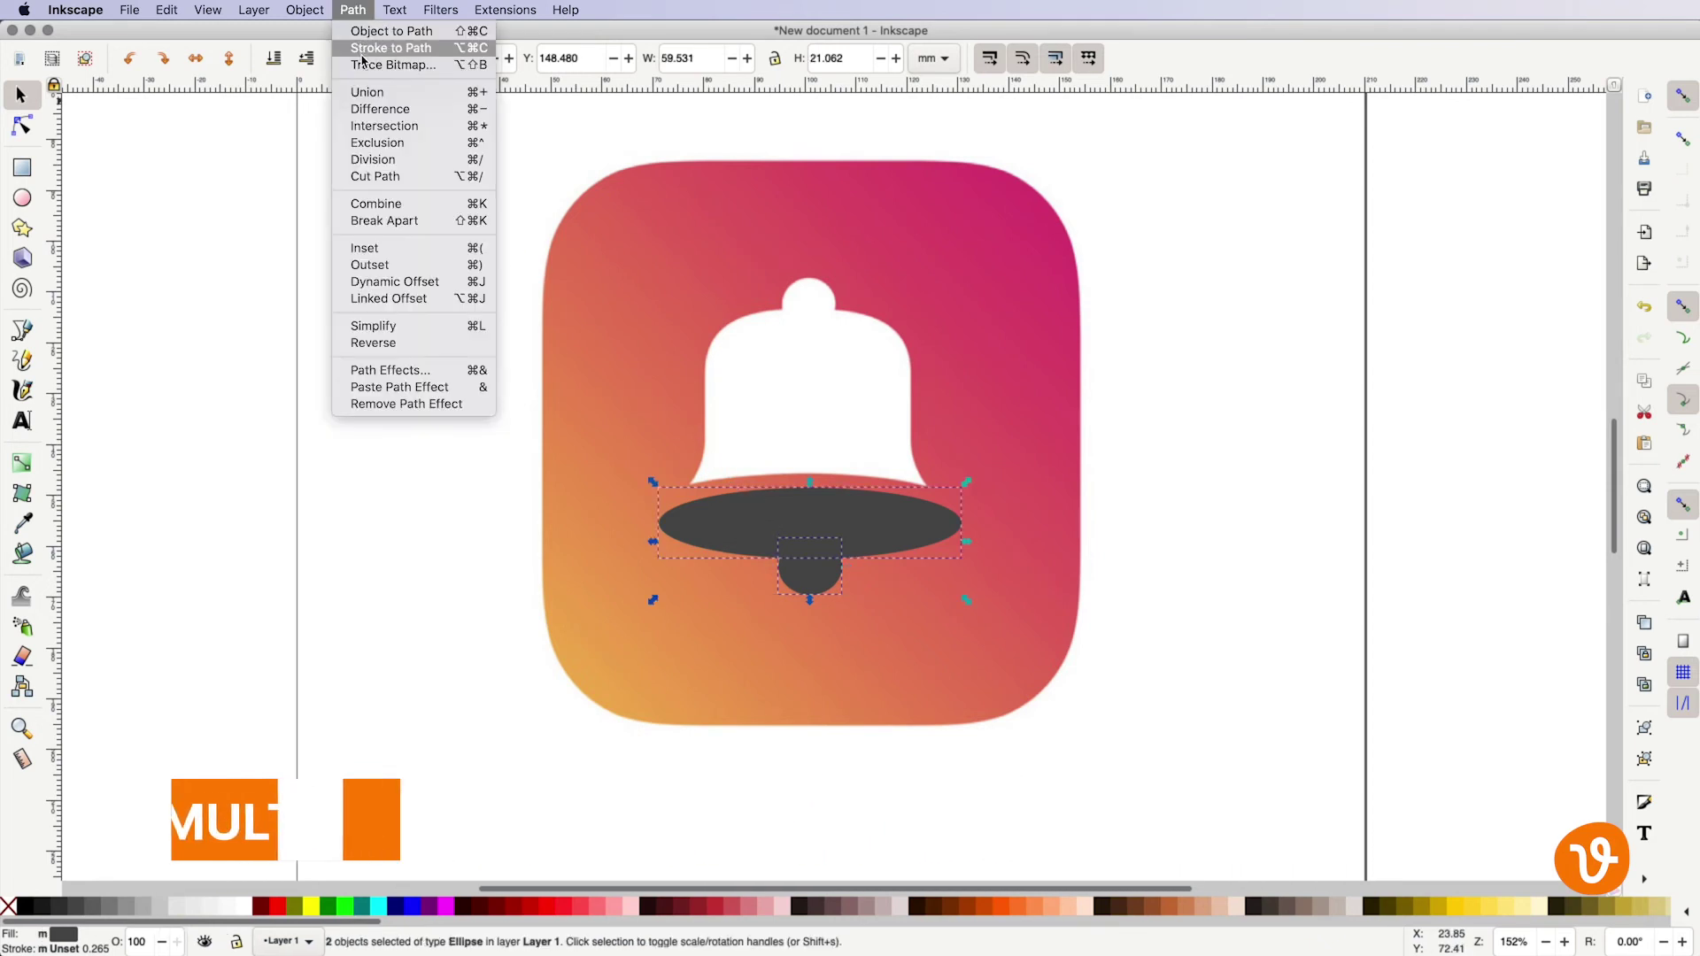
click(372, 94)
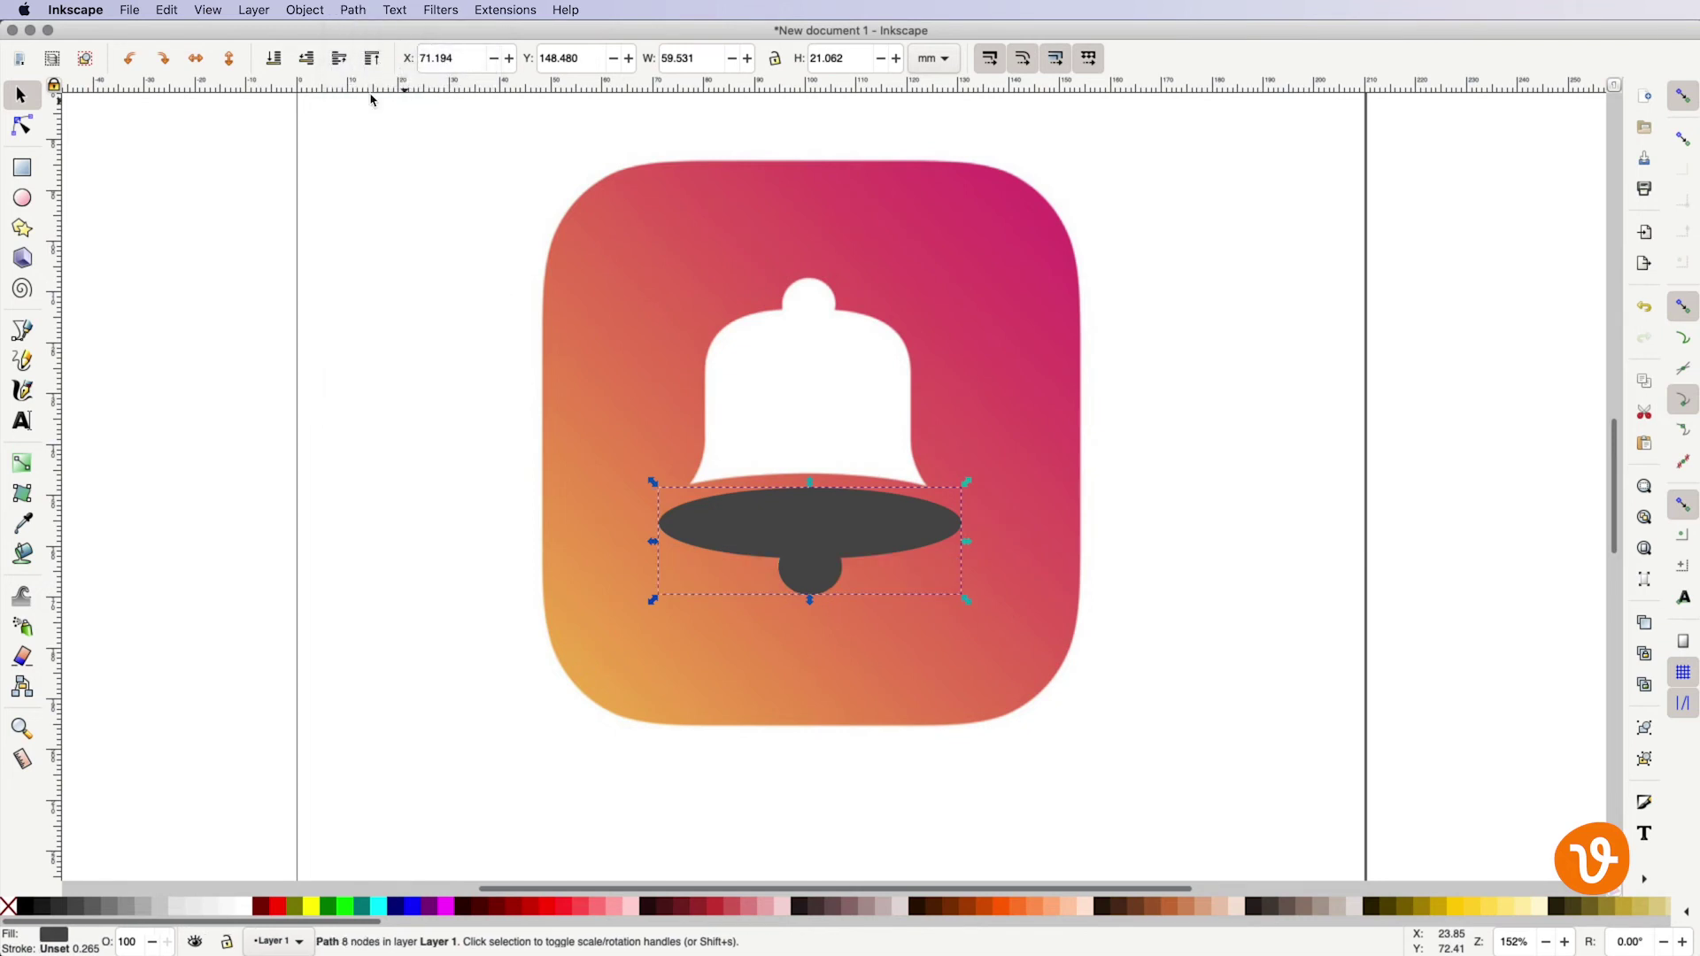
Step: Draw a dark rectangle over the bell body and stretch it to the bell's width
drag(786, 522, 1202, 534)
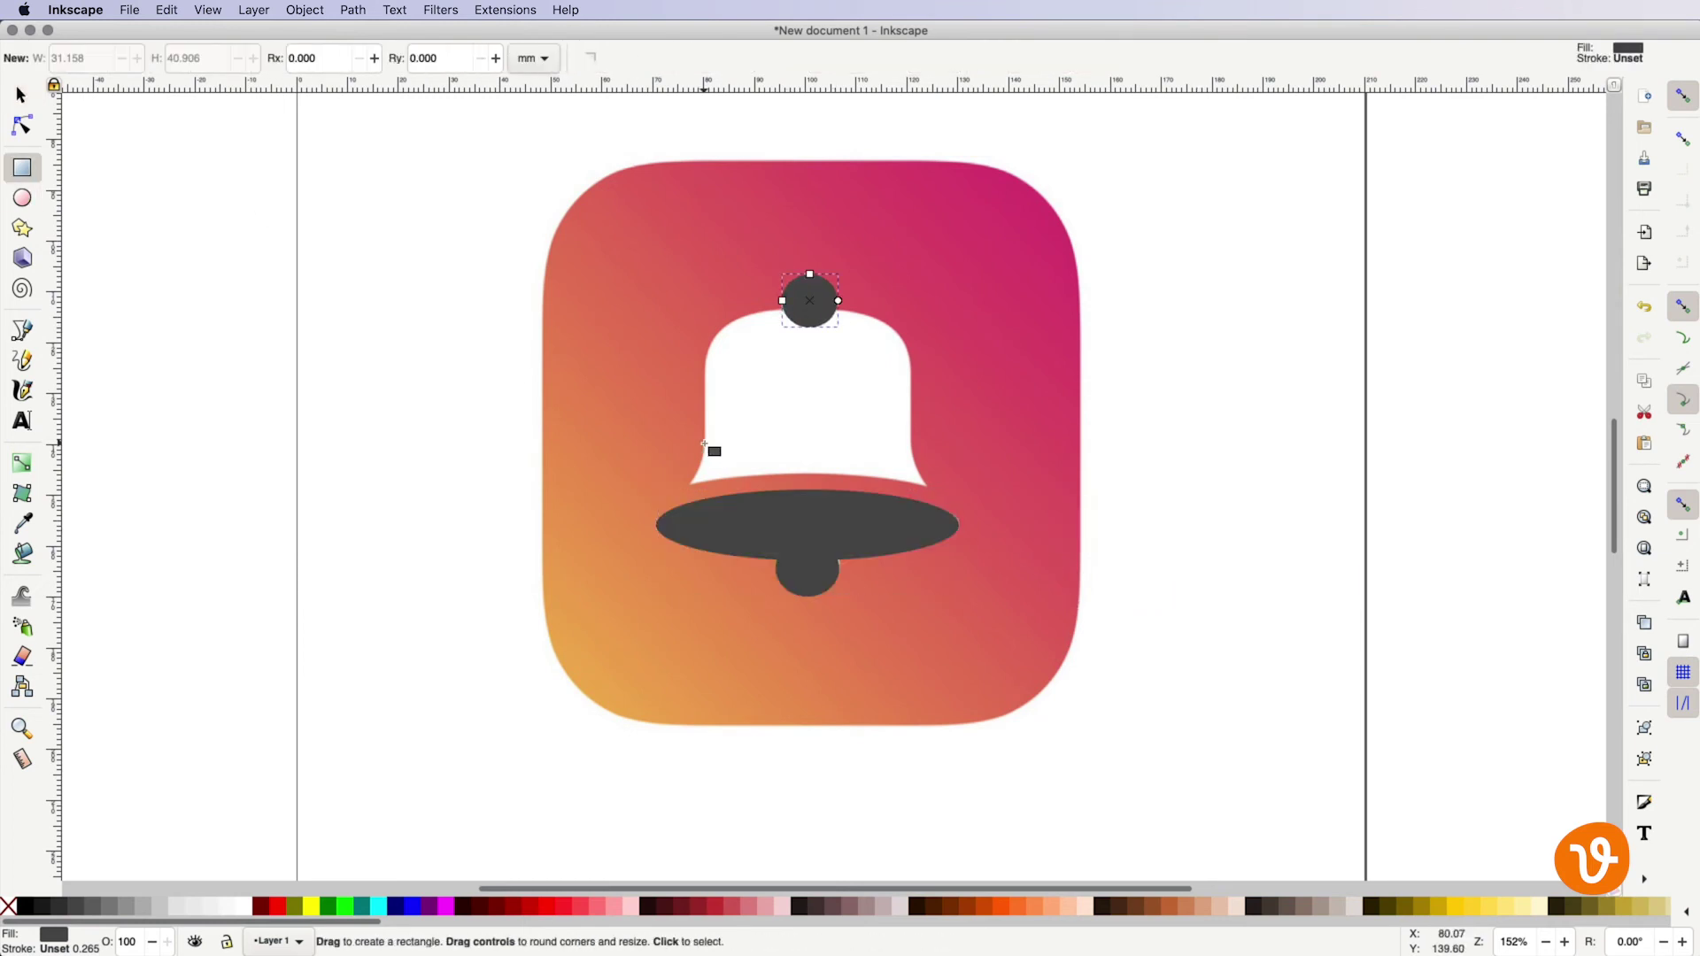
drag(705, 444, 912, 309)
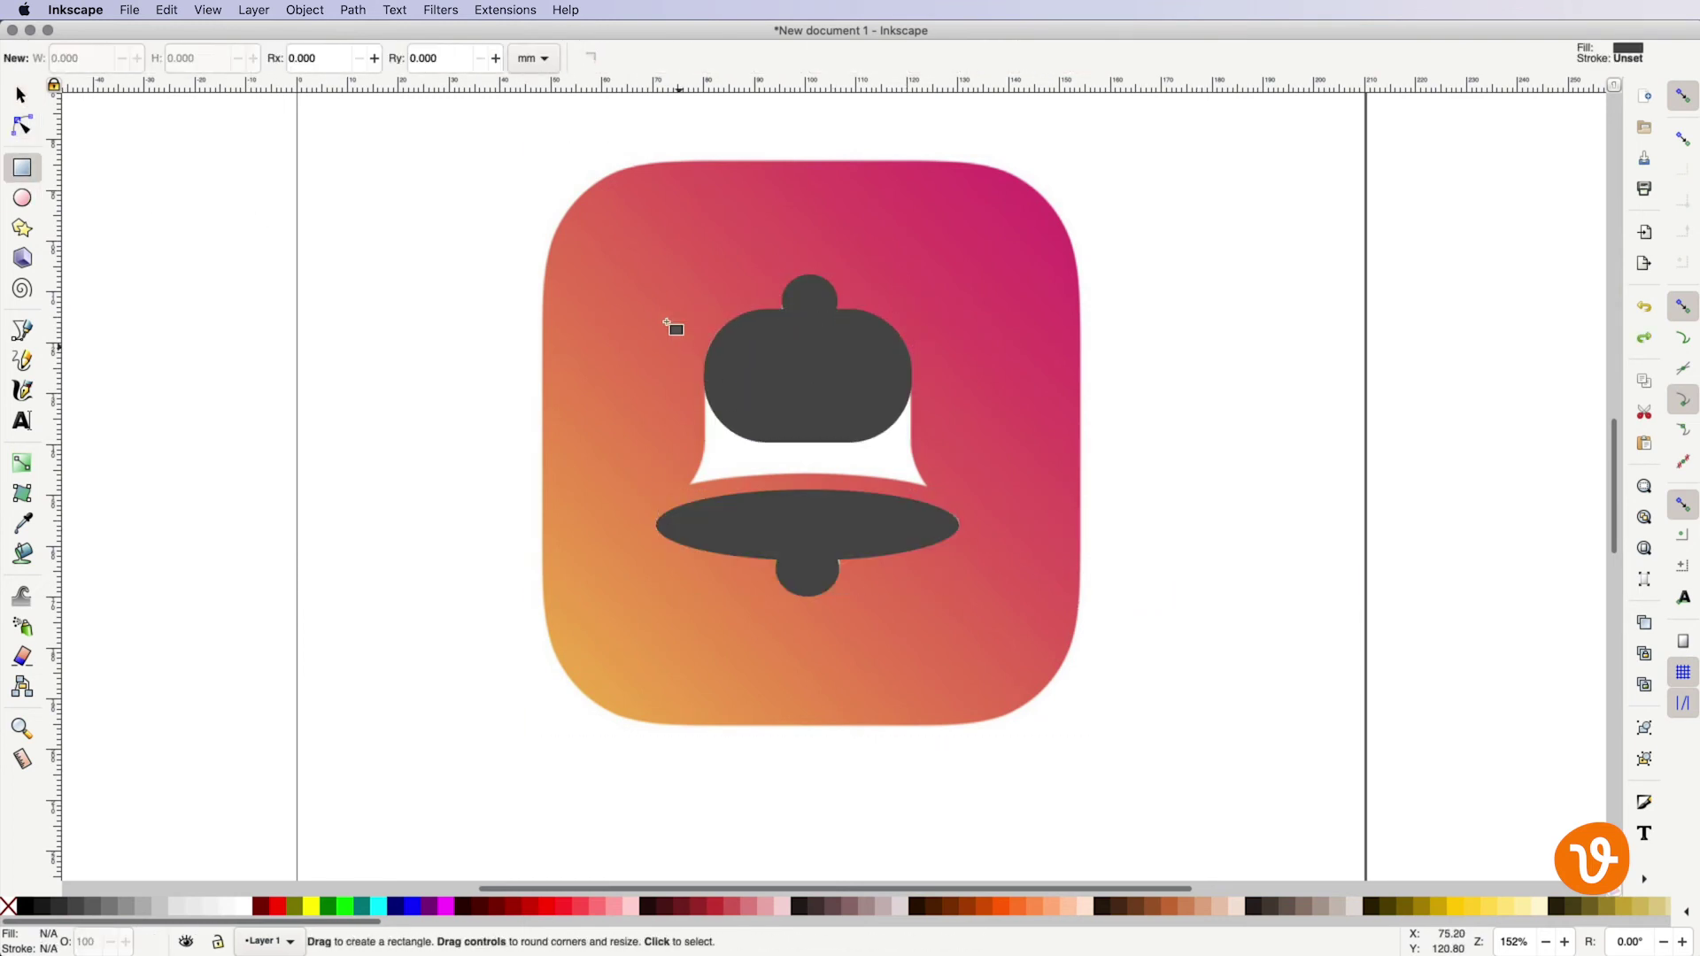
key(s)
click(363, 363)
click(885, 390)
drag(921, 393, 922, 424)
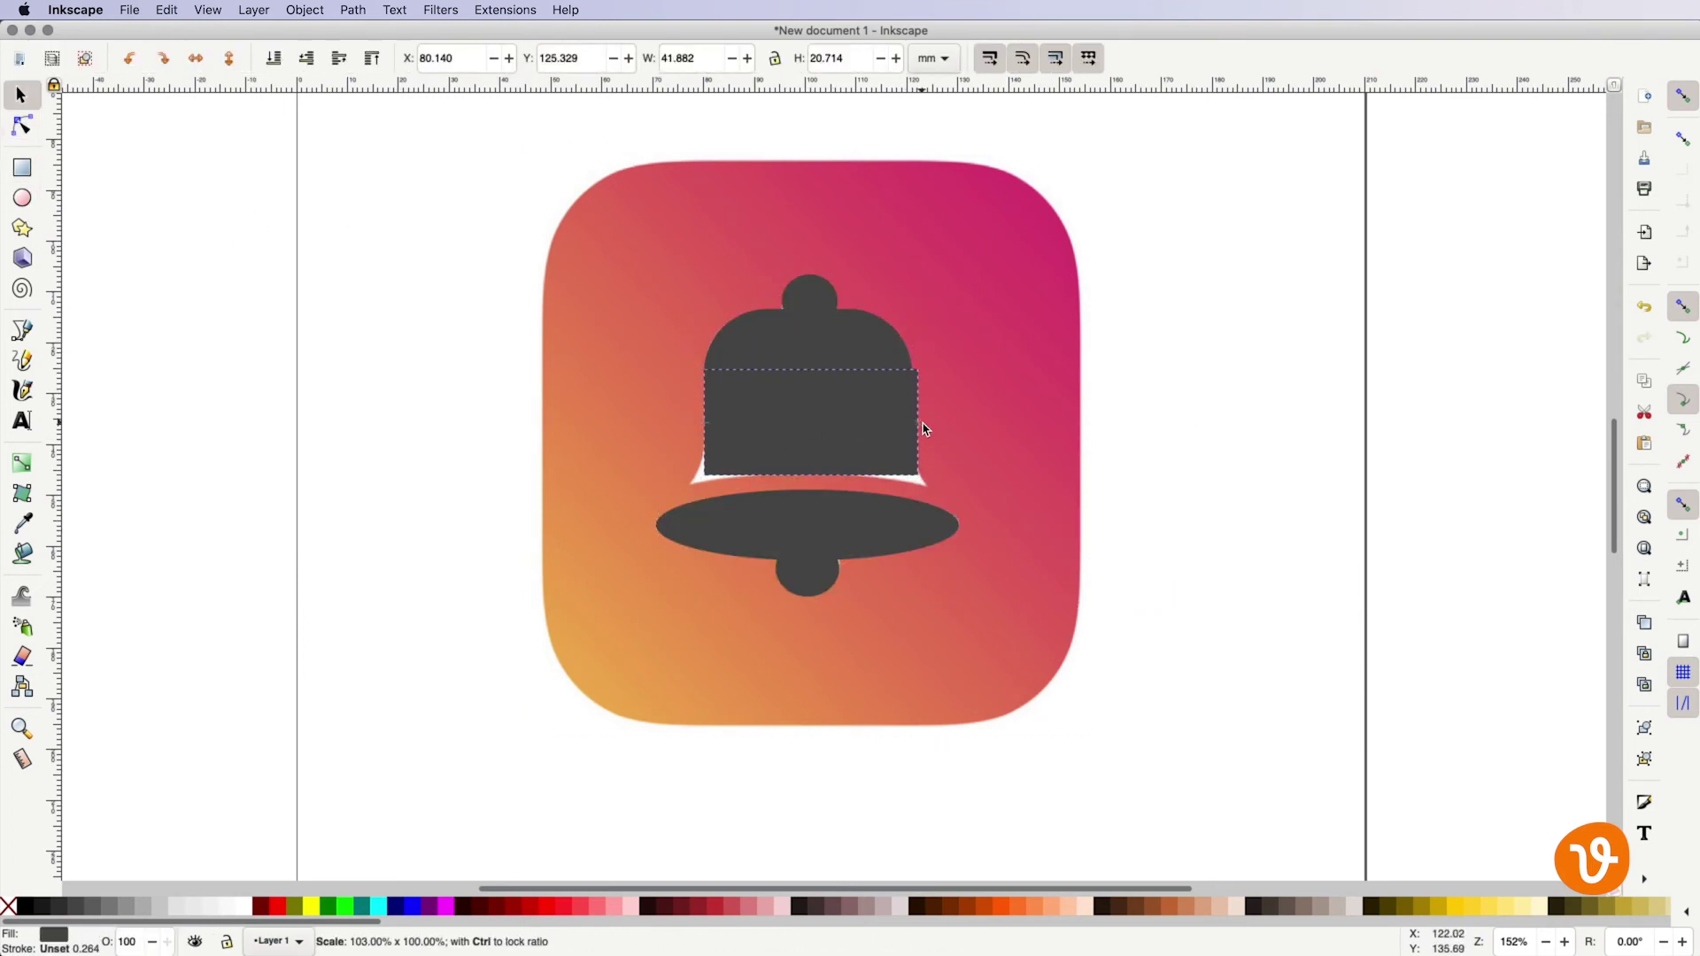
key(Escape)
Step: Draw the curved flare pieces for the bell's sides with the Bezier pen
key(c)
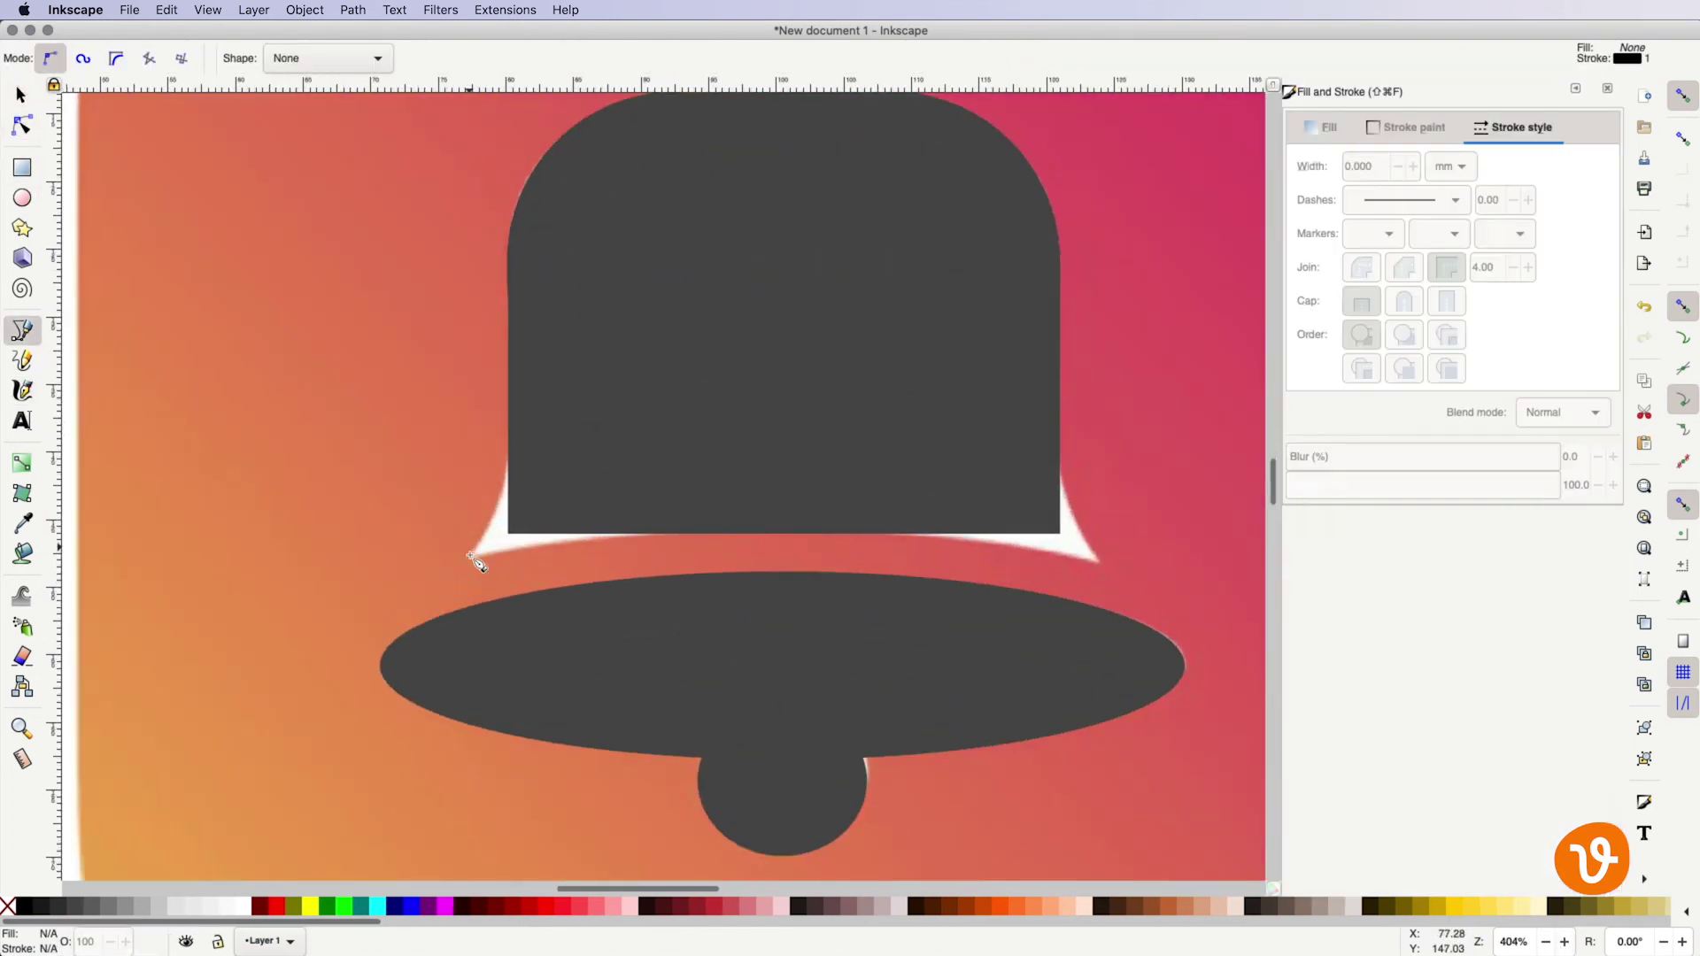
drag(512, 417, 682, 550)
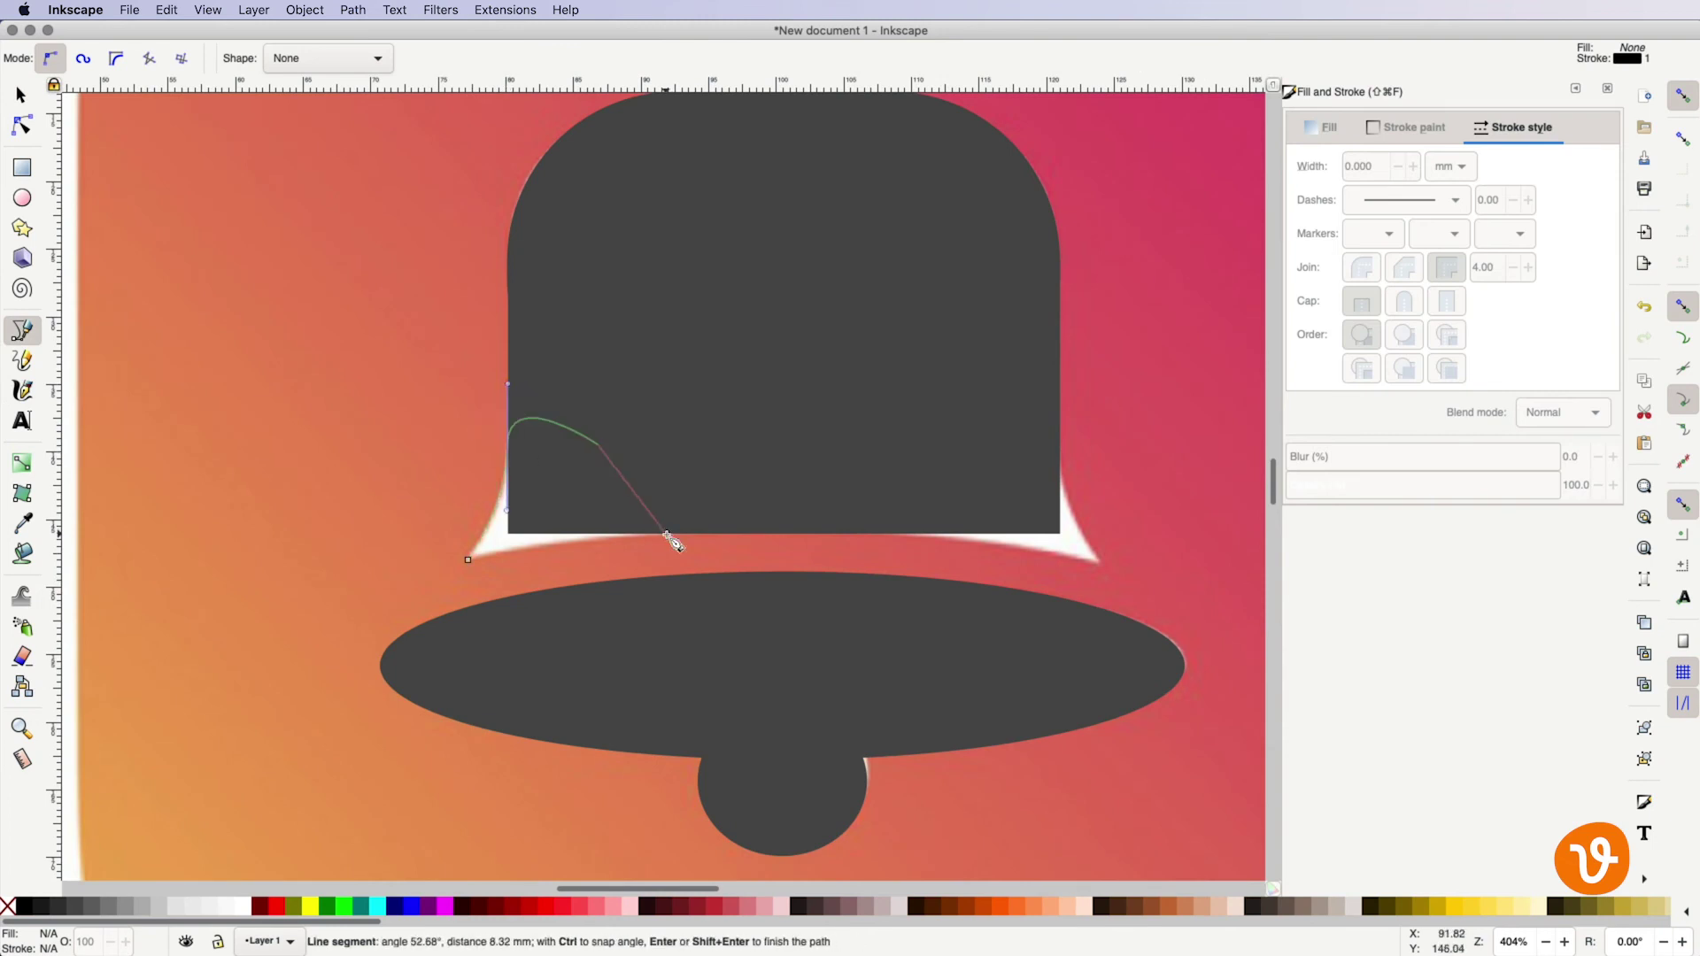
drag(850, 529, 827, 524)
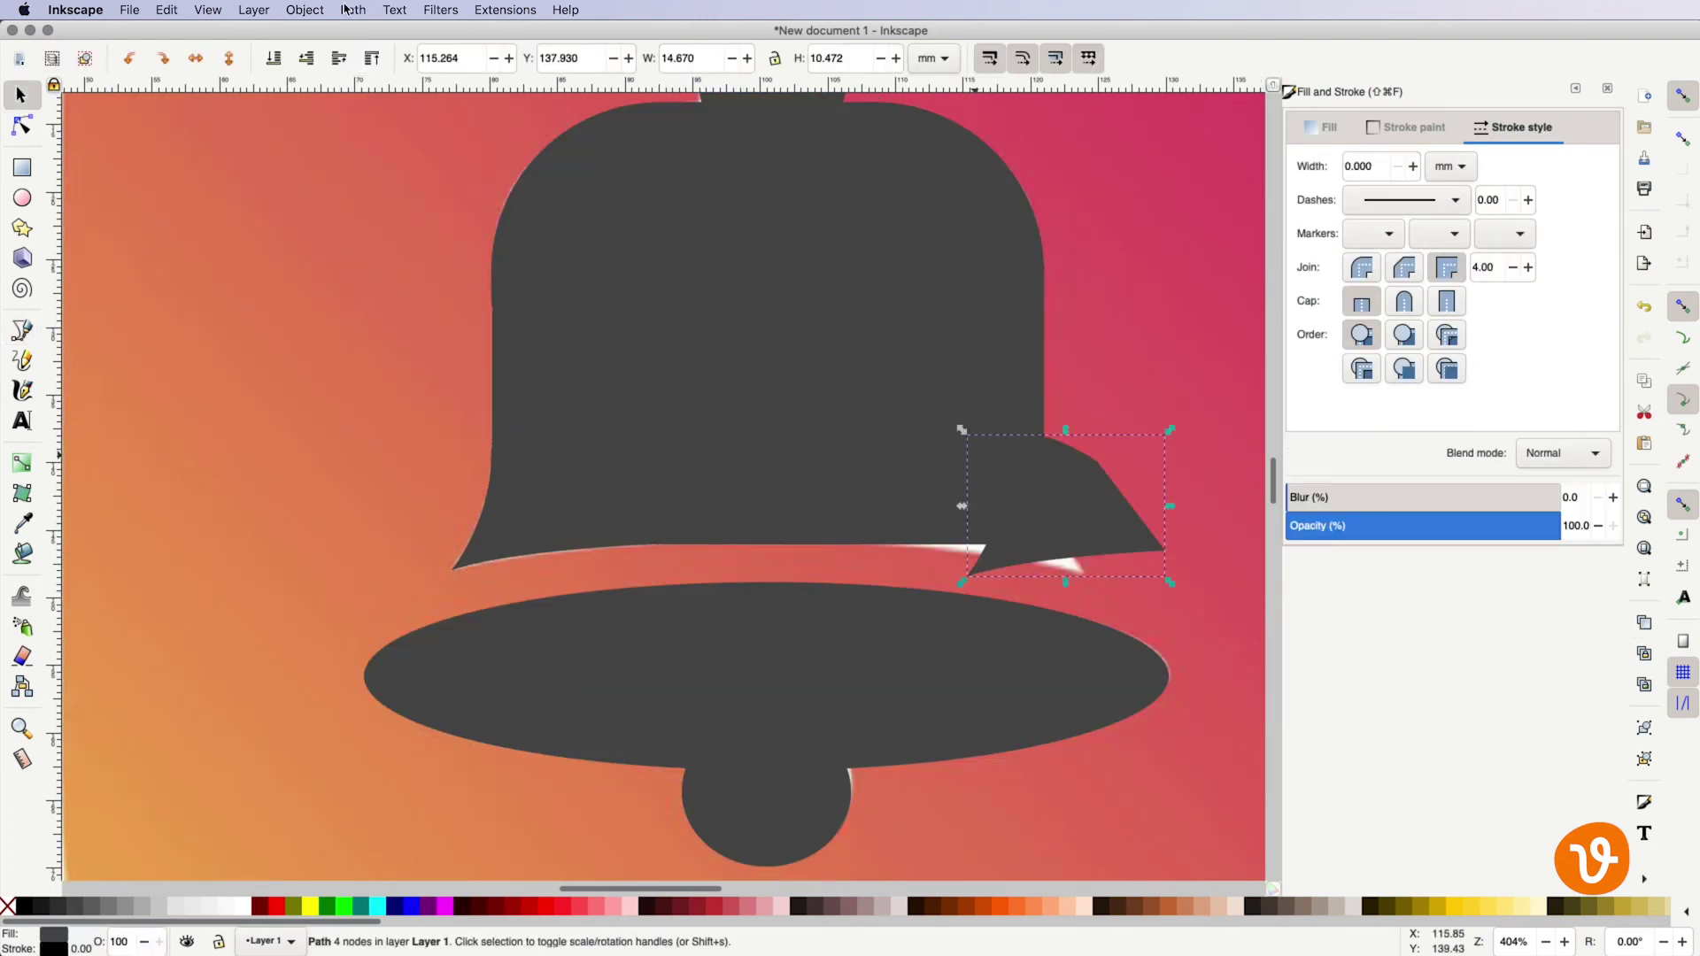
Step: Fit the whole icon in view and select the bell's top circle and body rectangle
click(207, 9)
key(ctrl+z)
click(1545, 942)
key(5)
click(723, 274)
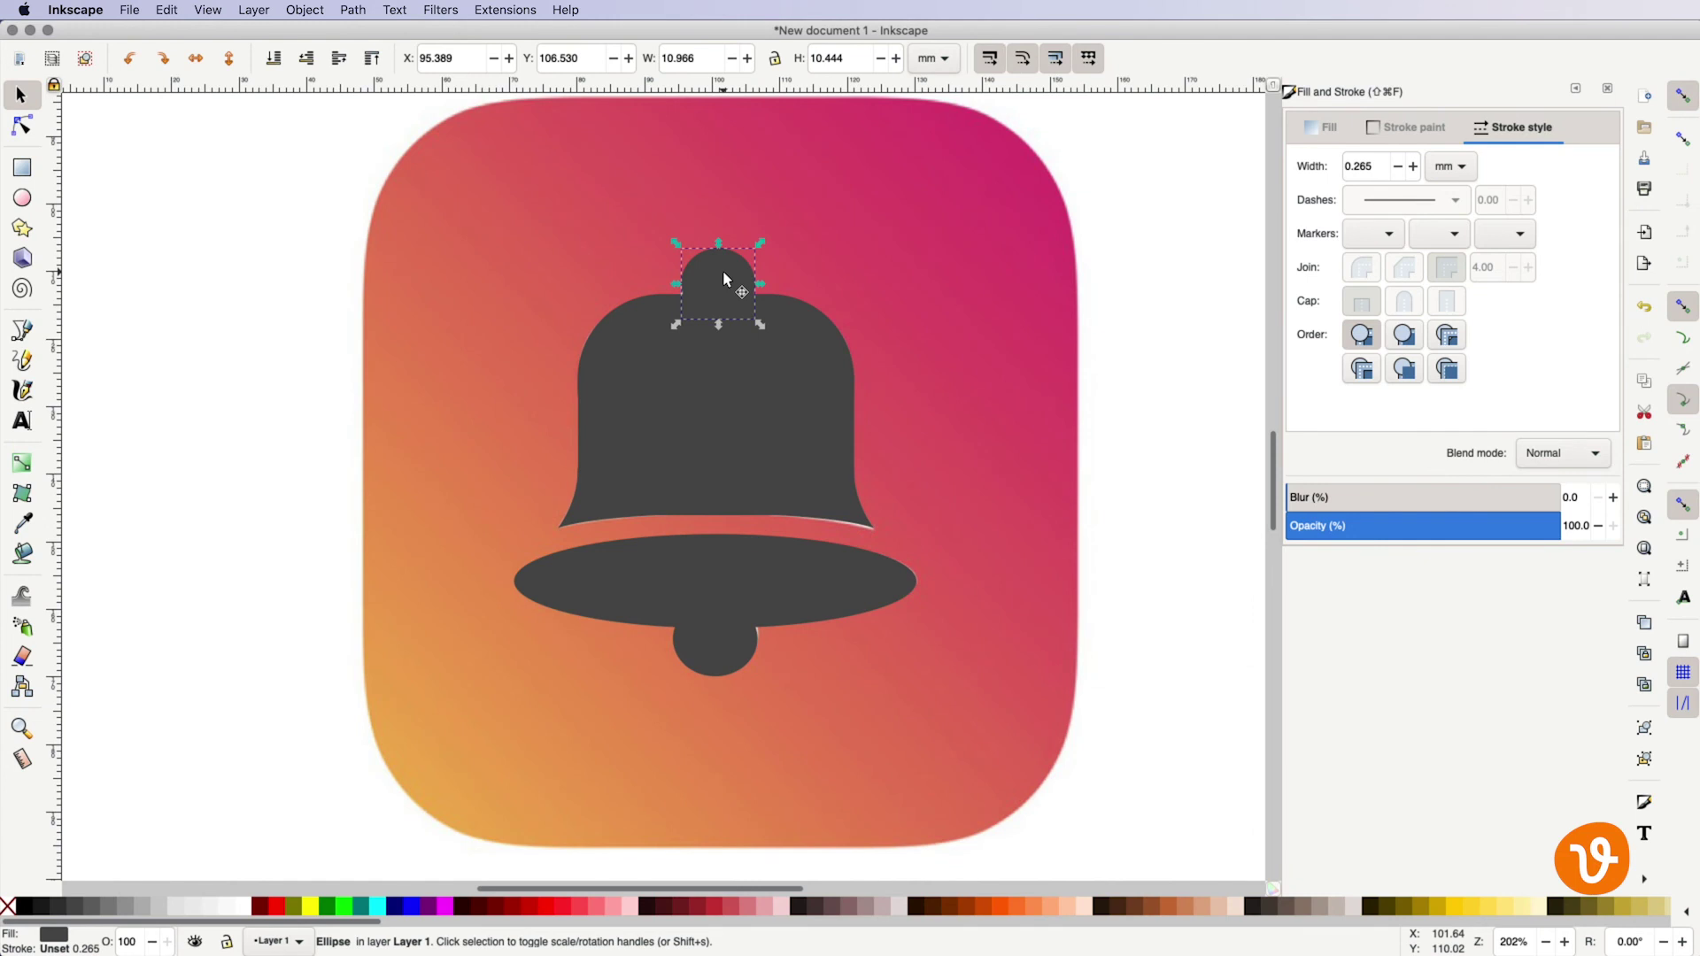
shift+click(819, 334)
Step: Add the left and right flares and remaining piece to the selection, then union all five
shift+click(606, 489)
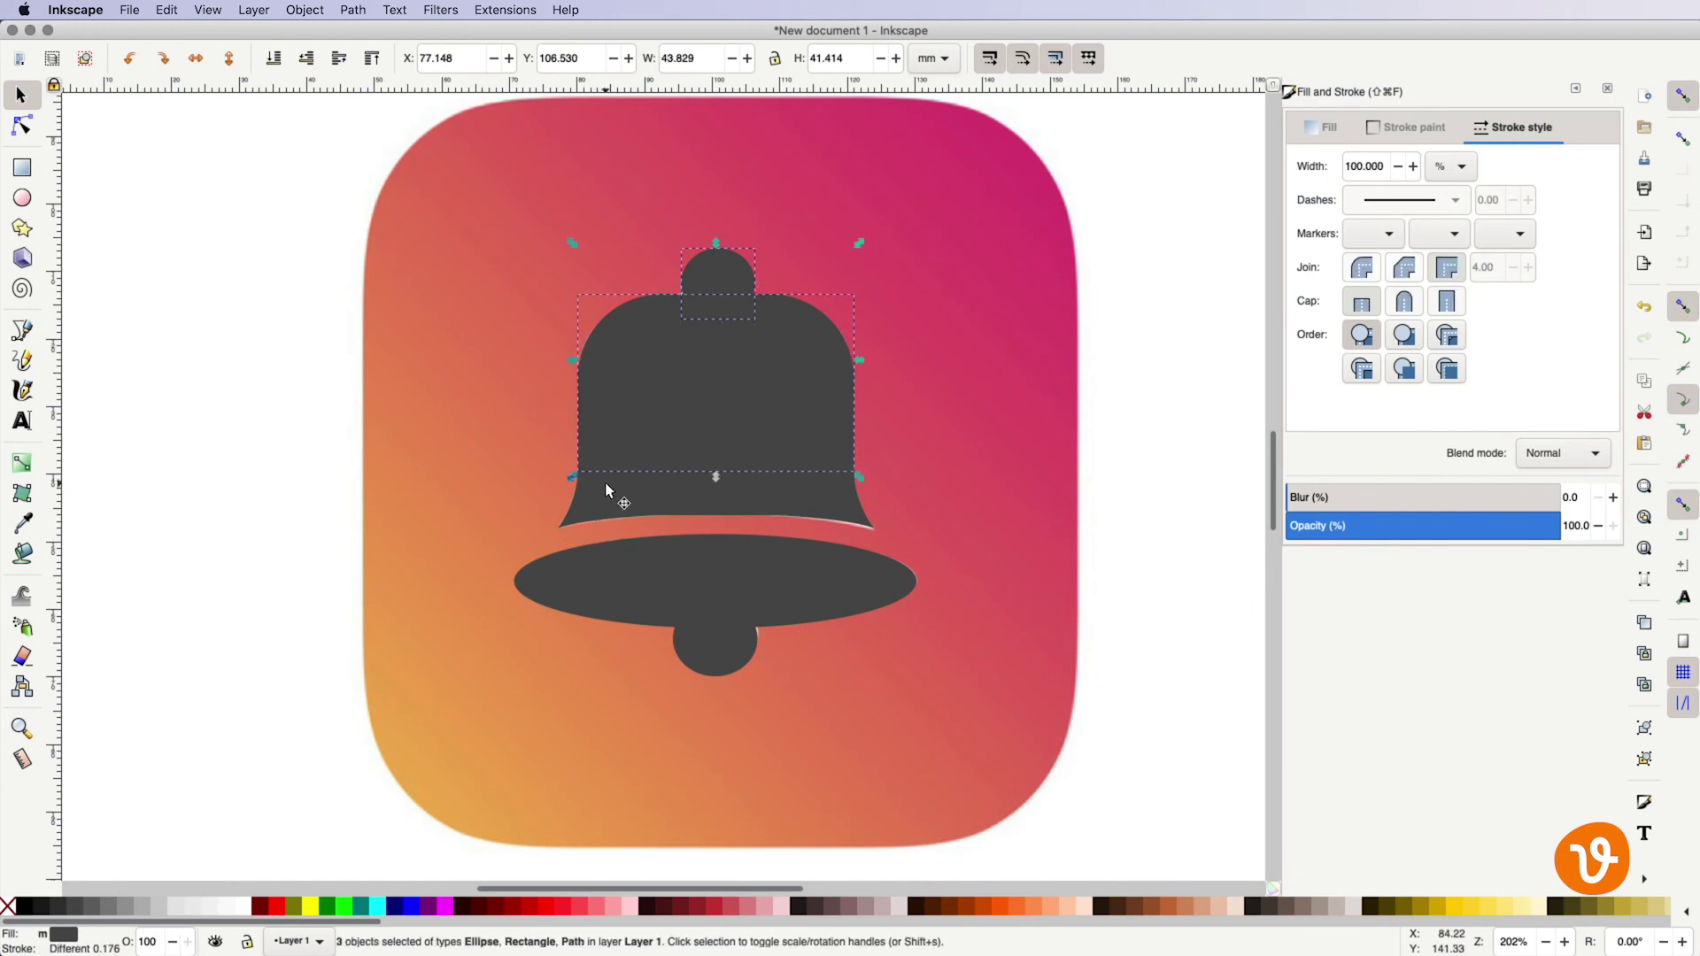
shift+click(852, 512)
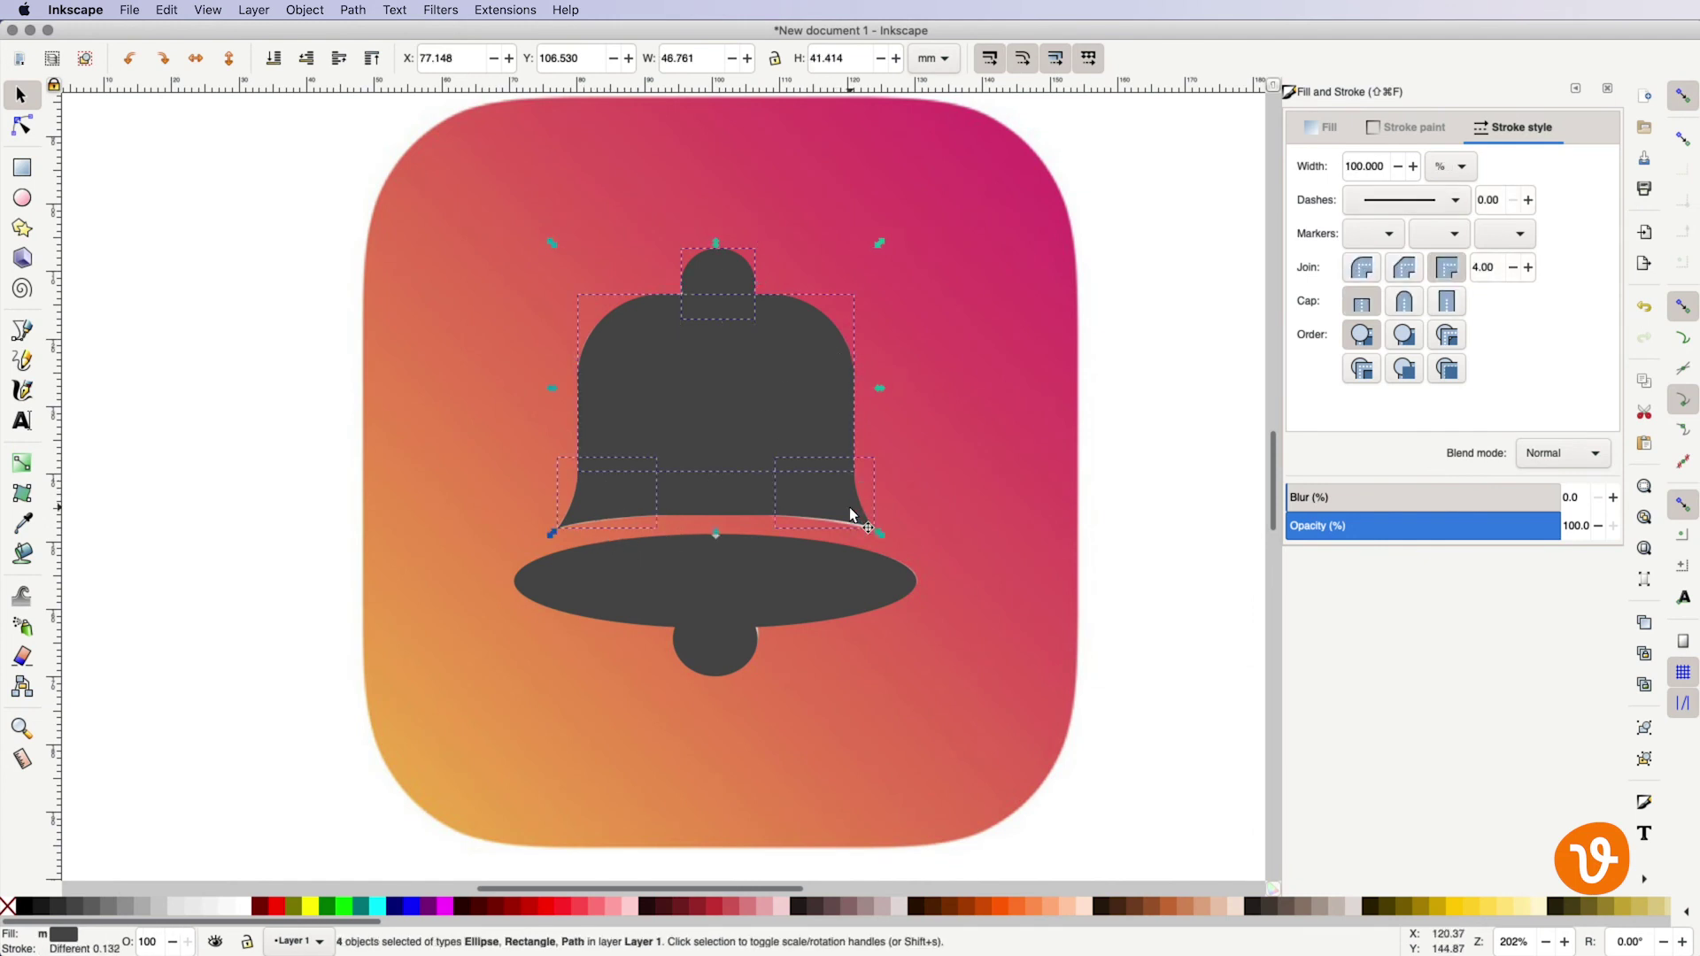
shift+click(734, 508)
click(352, 10)
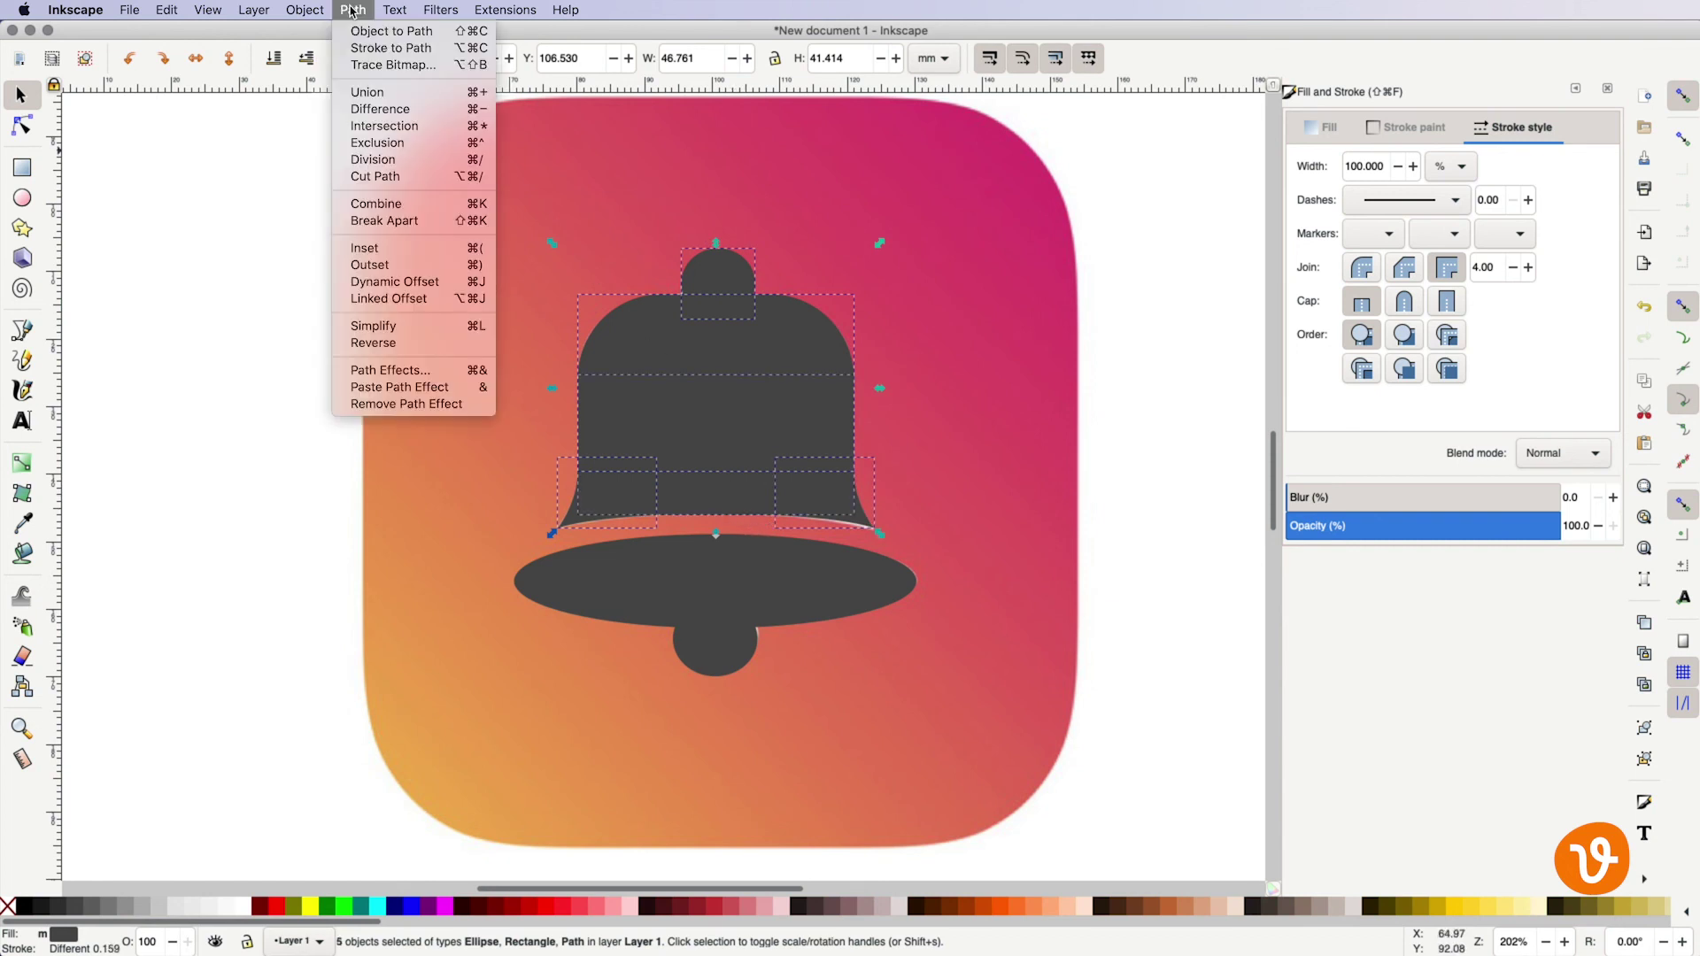
click(372, 93)
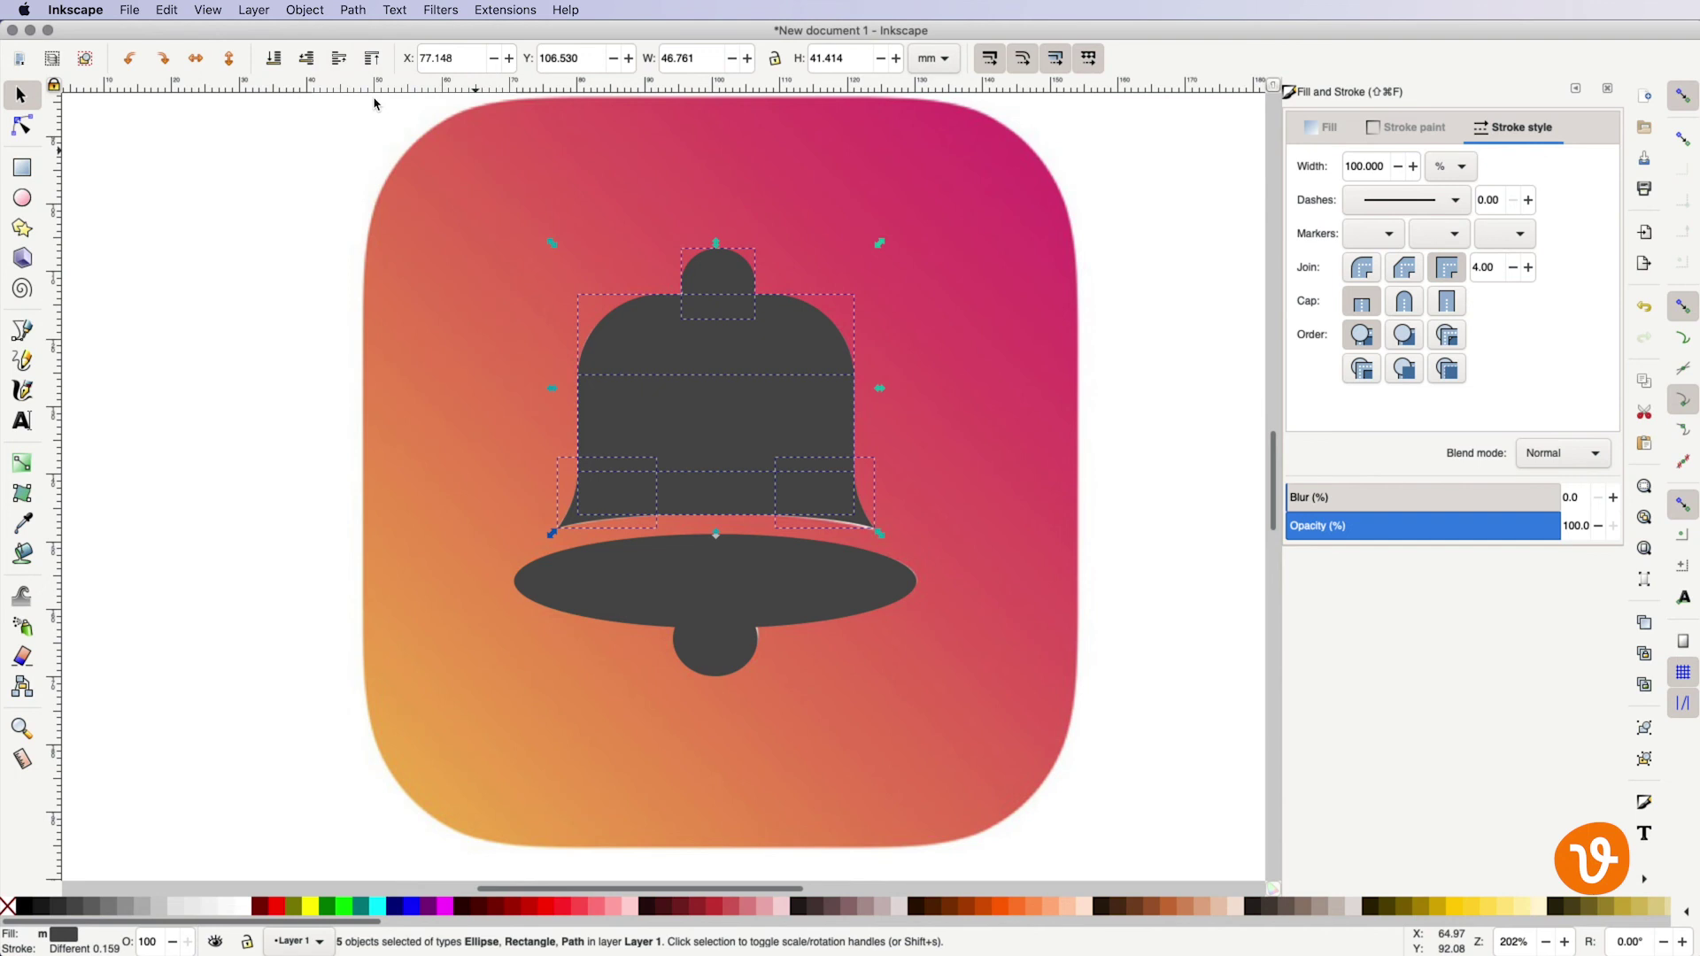
Step: Group the bell body with the brim-and-clapper path and drag the group left of the icon
shift+click(734, 597)
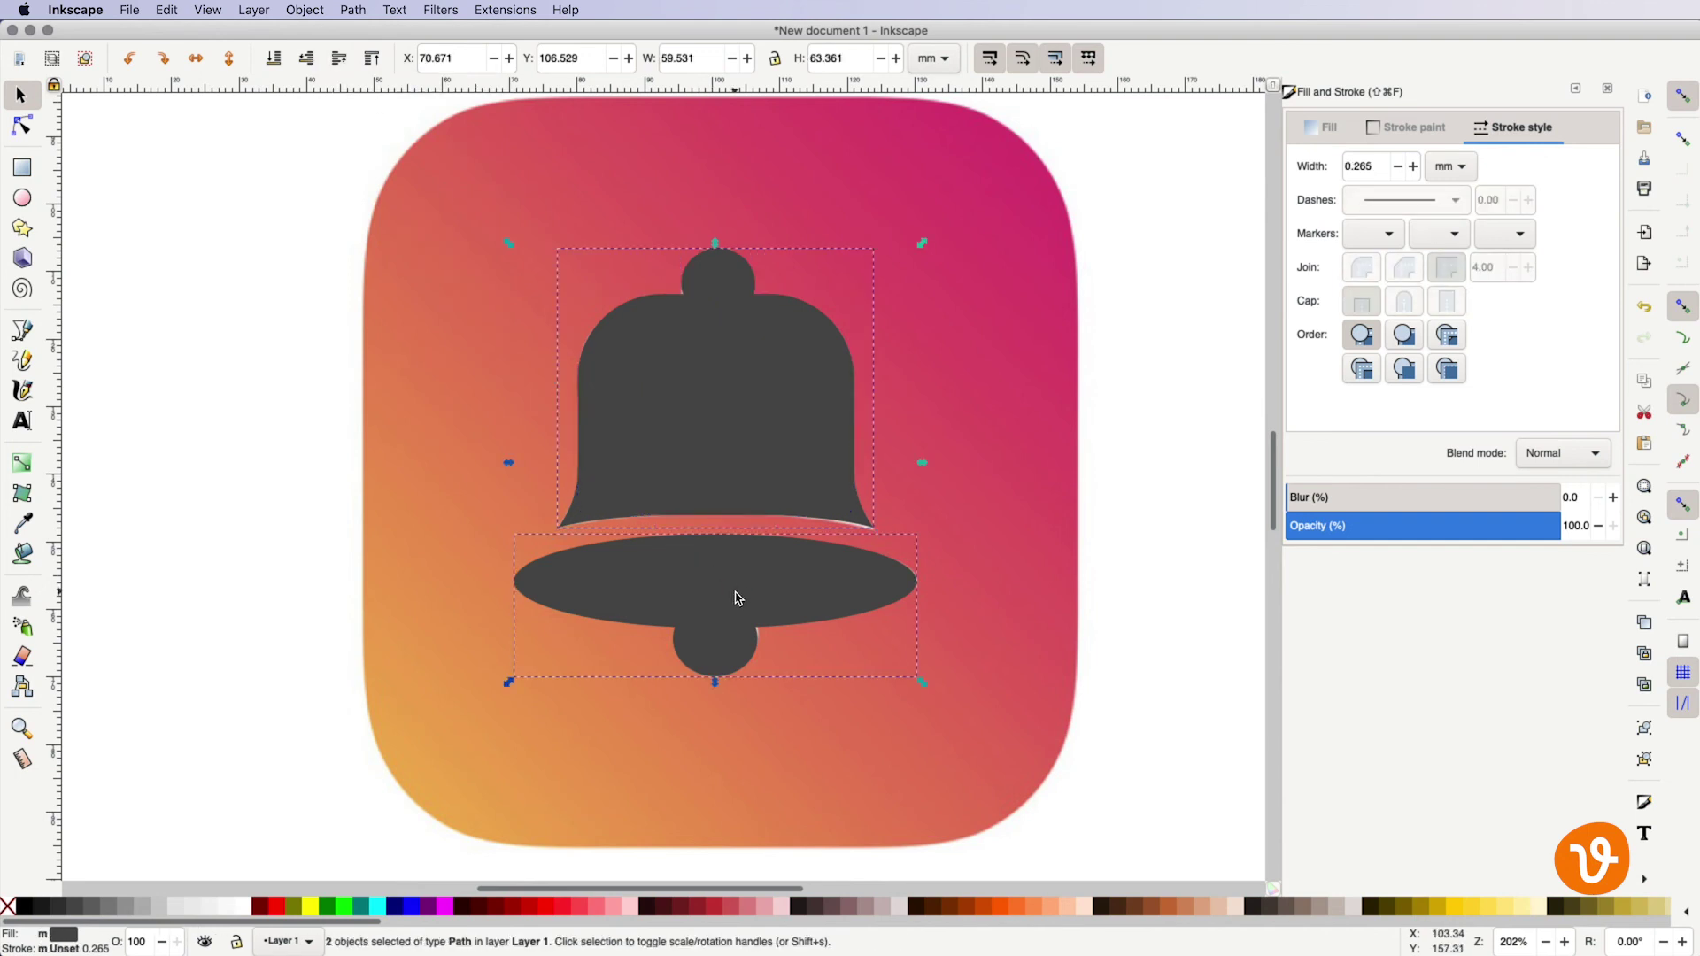
click(304, 10)
click(314, 137)
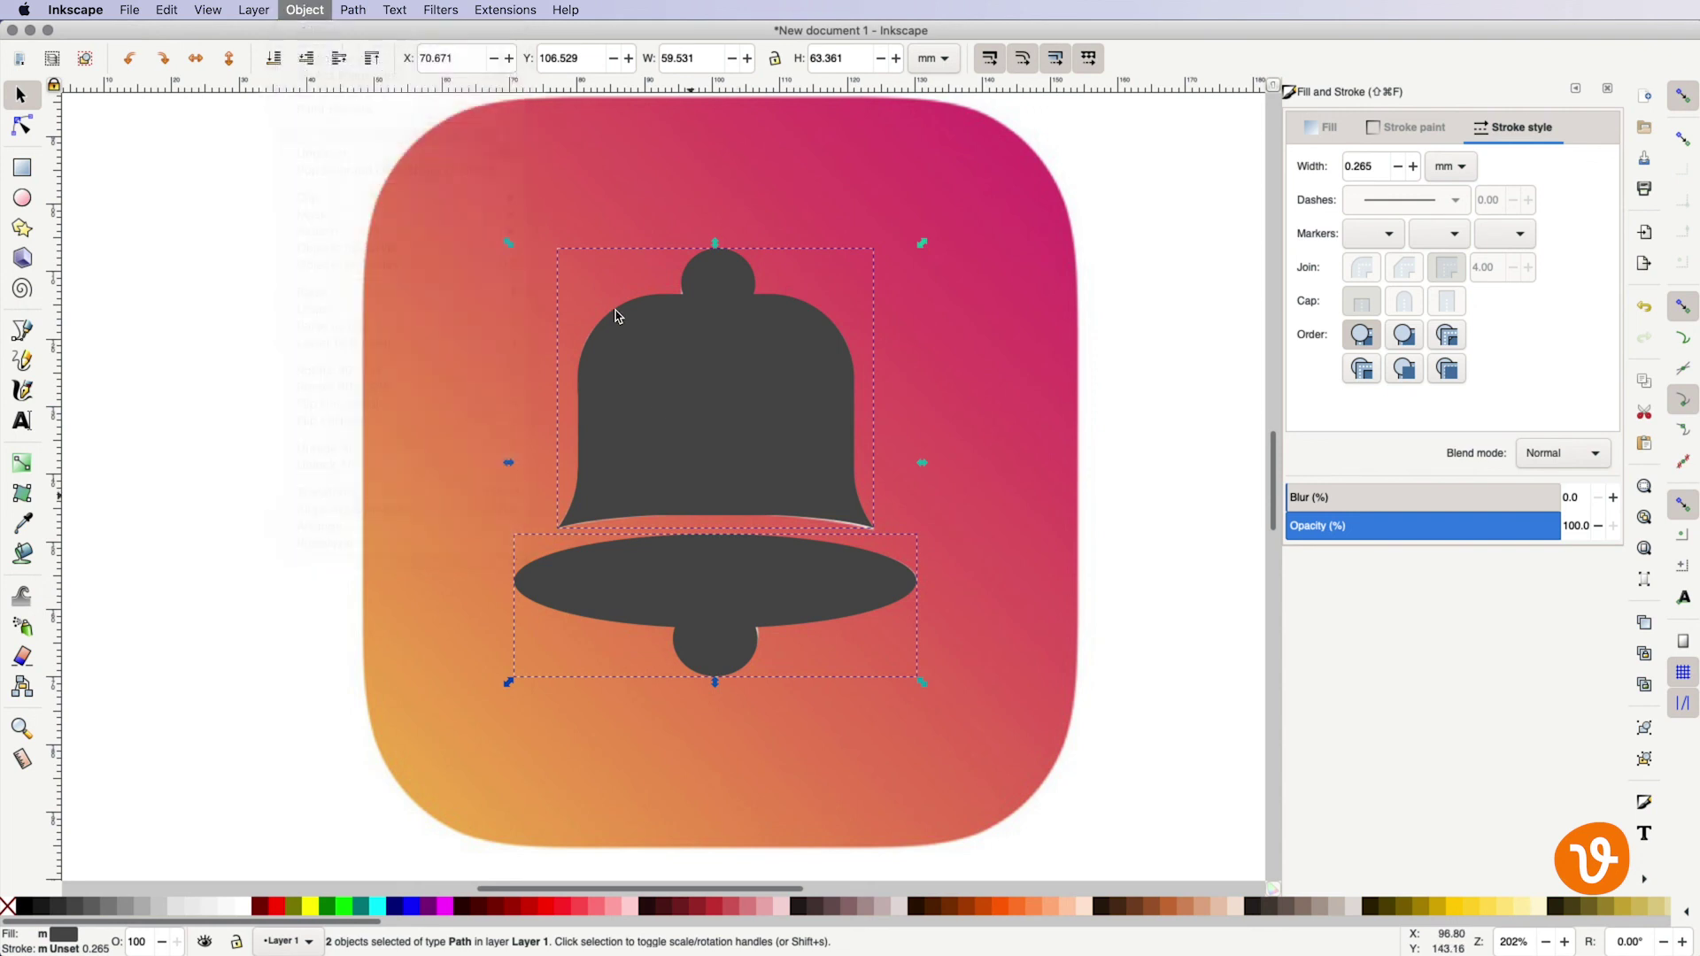
scroll(663, 332, left, 5)
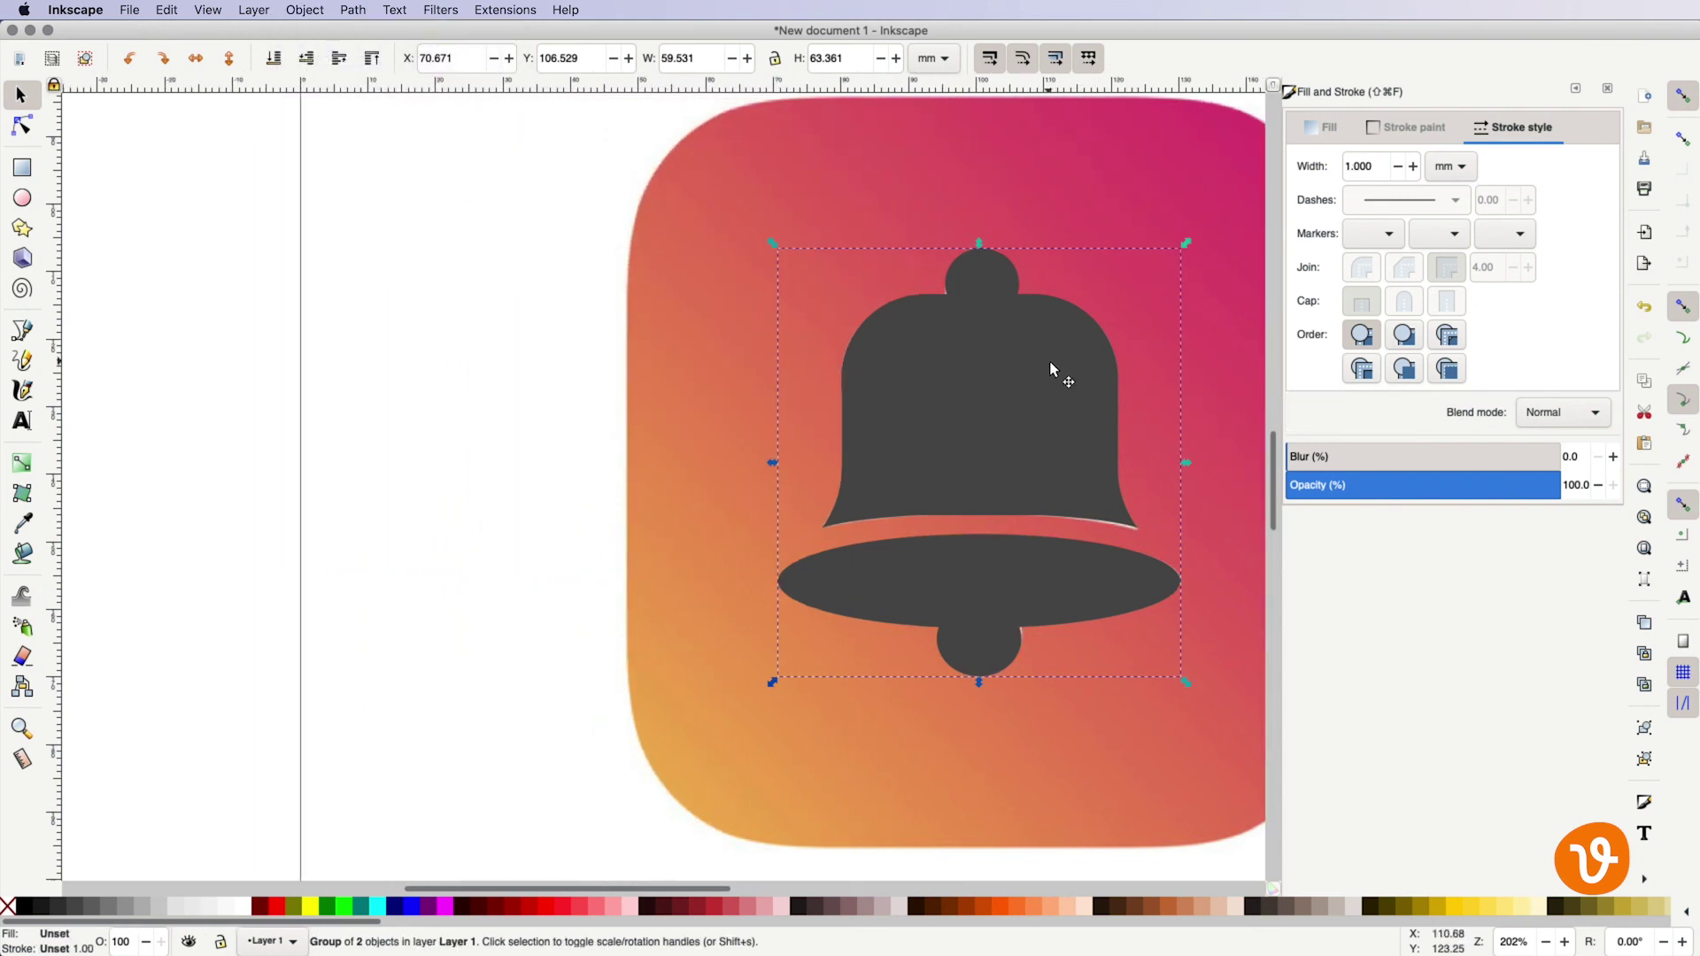
drag(1049, 359, 430, 376)
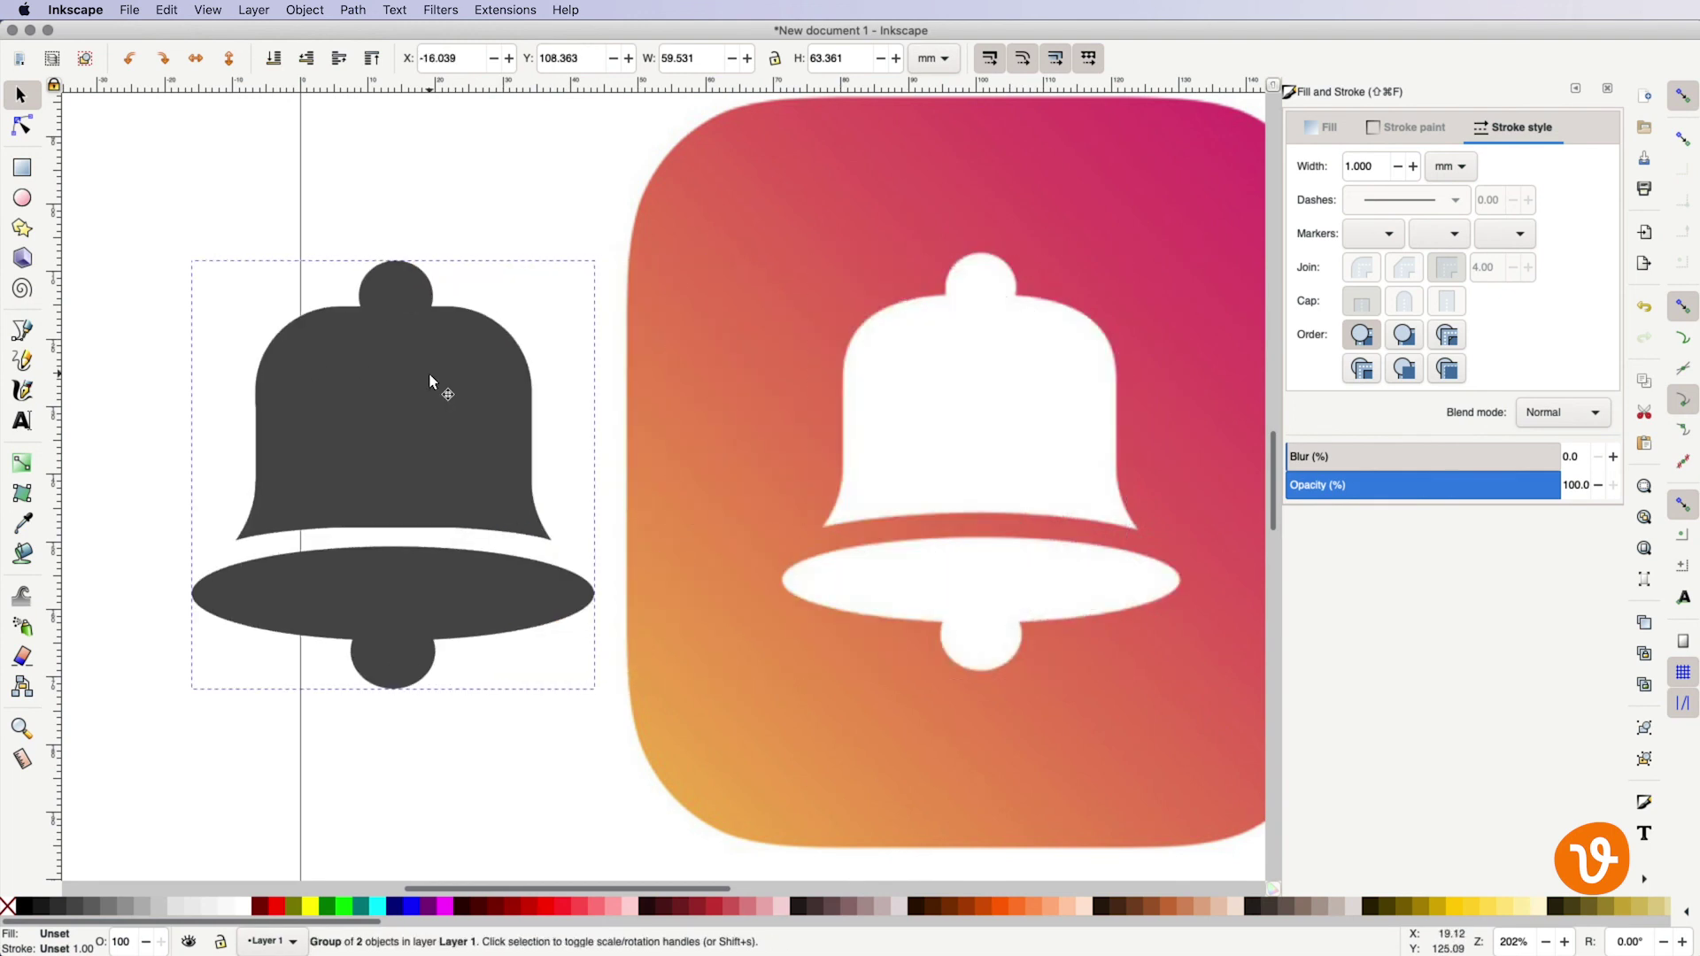